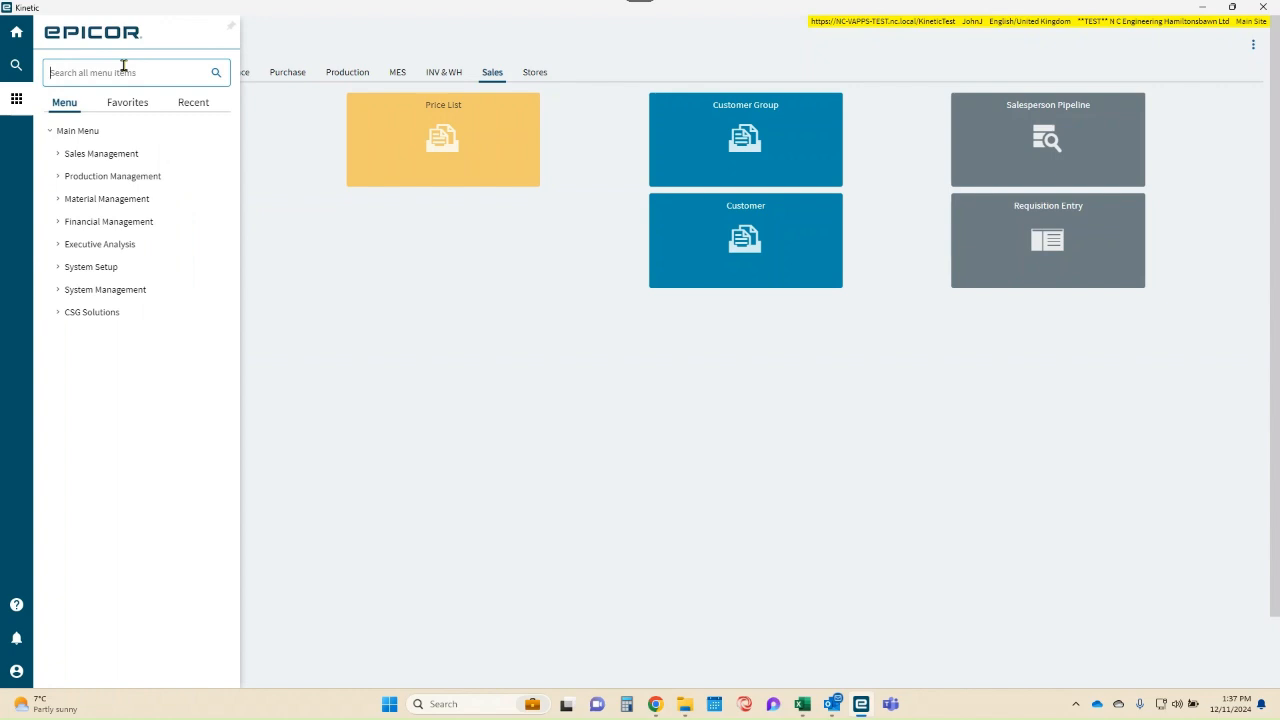
- Search the main menu for "order e", open Order Entry, and reposition its window
type("order e")
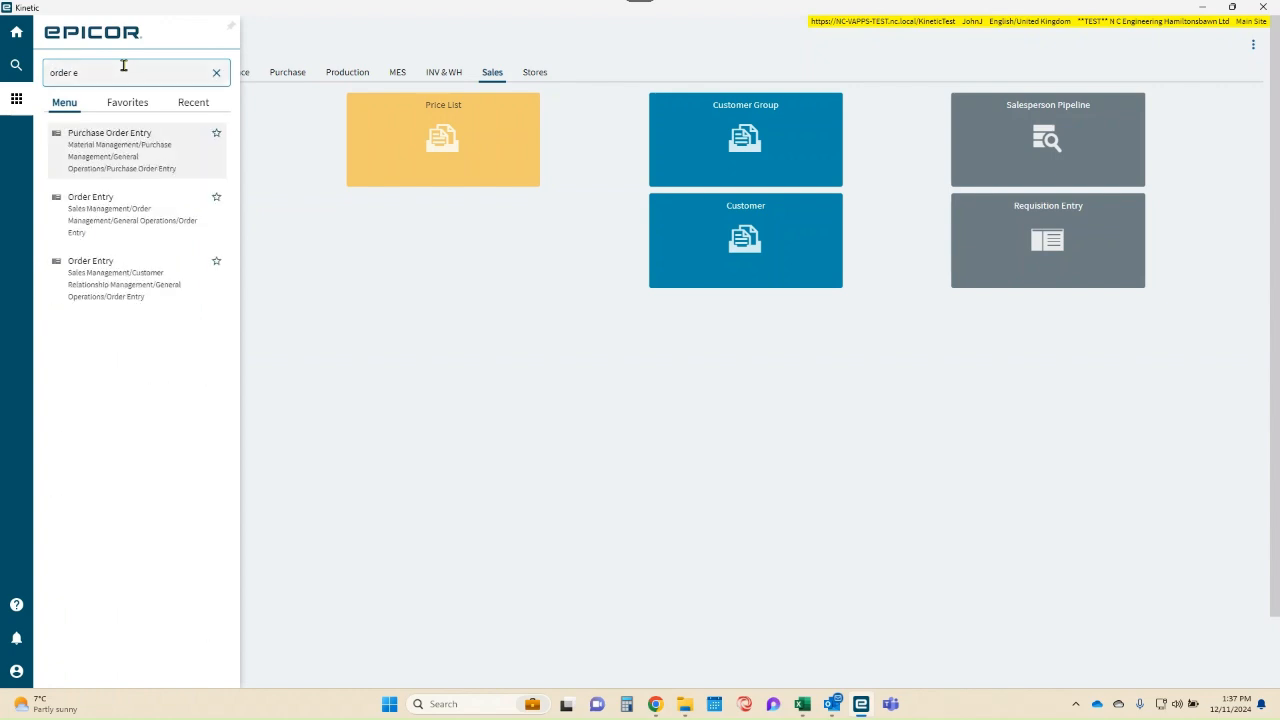
left_click(351, 289)
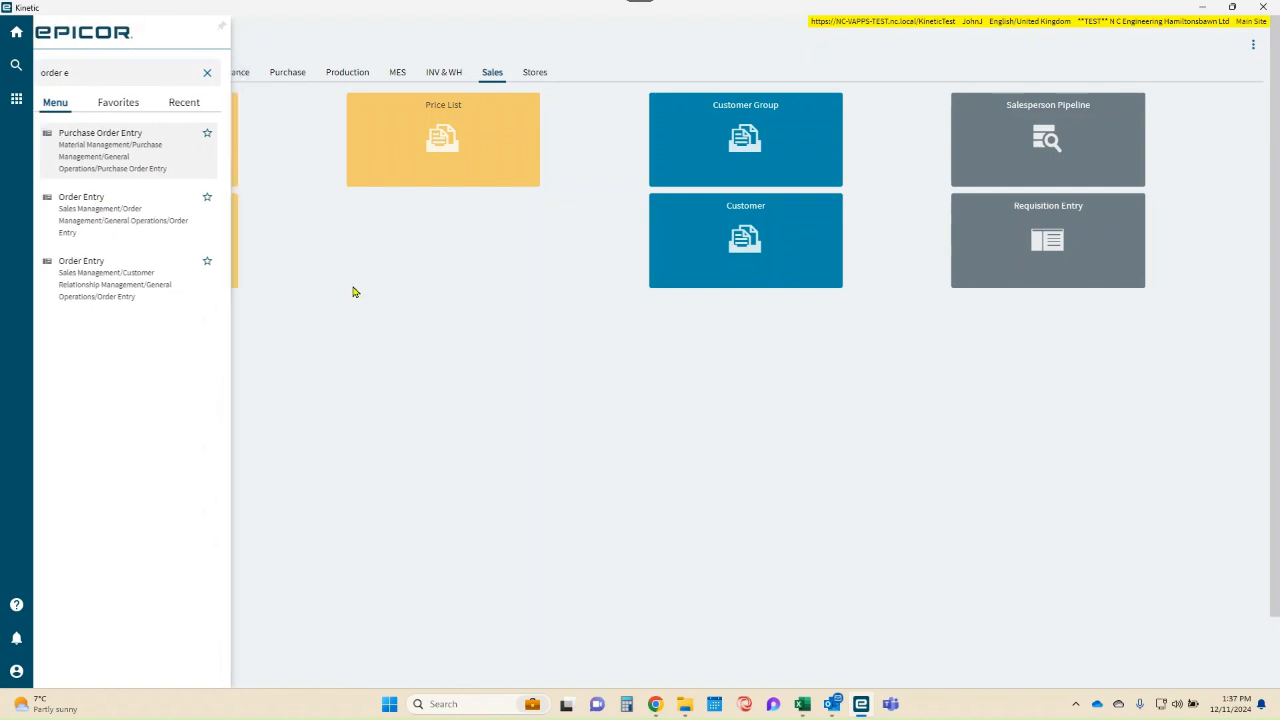
left_click(138, 245)
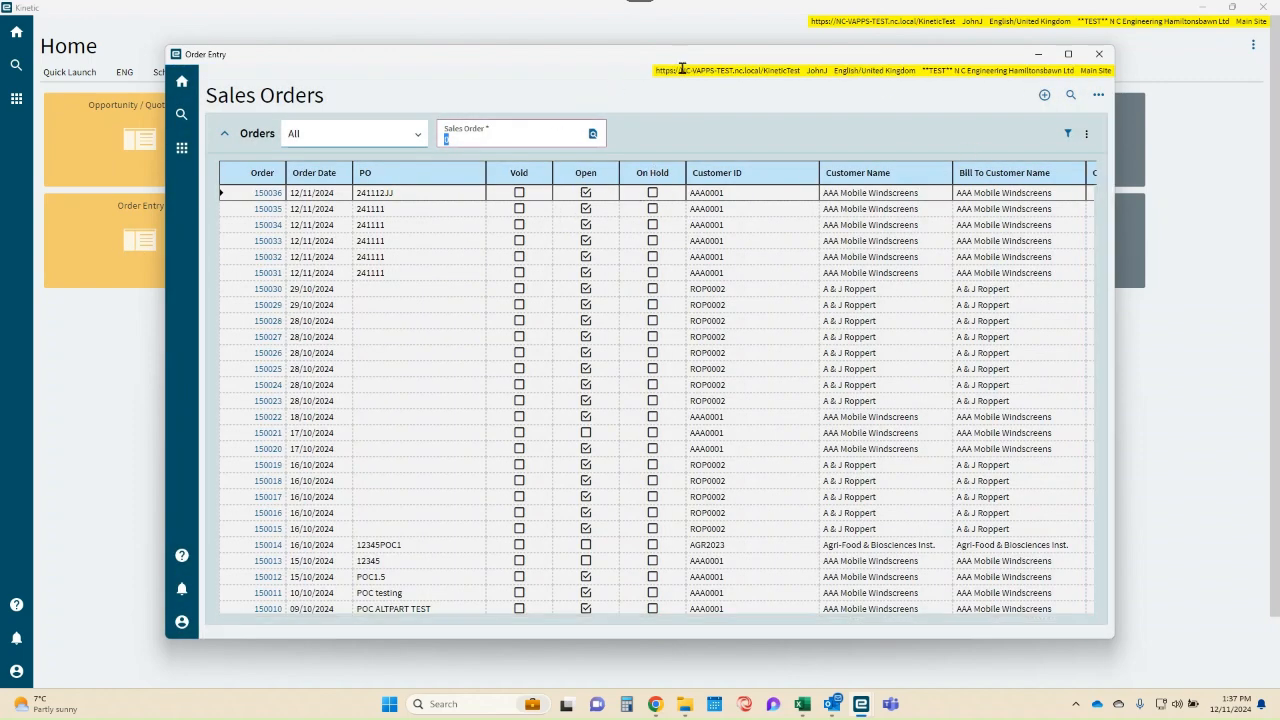
left_click_drag(608, 65, 674, 63)
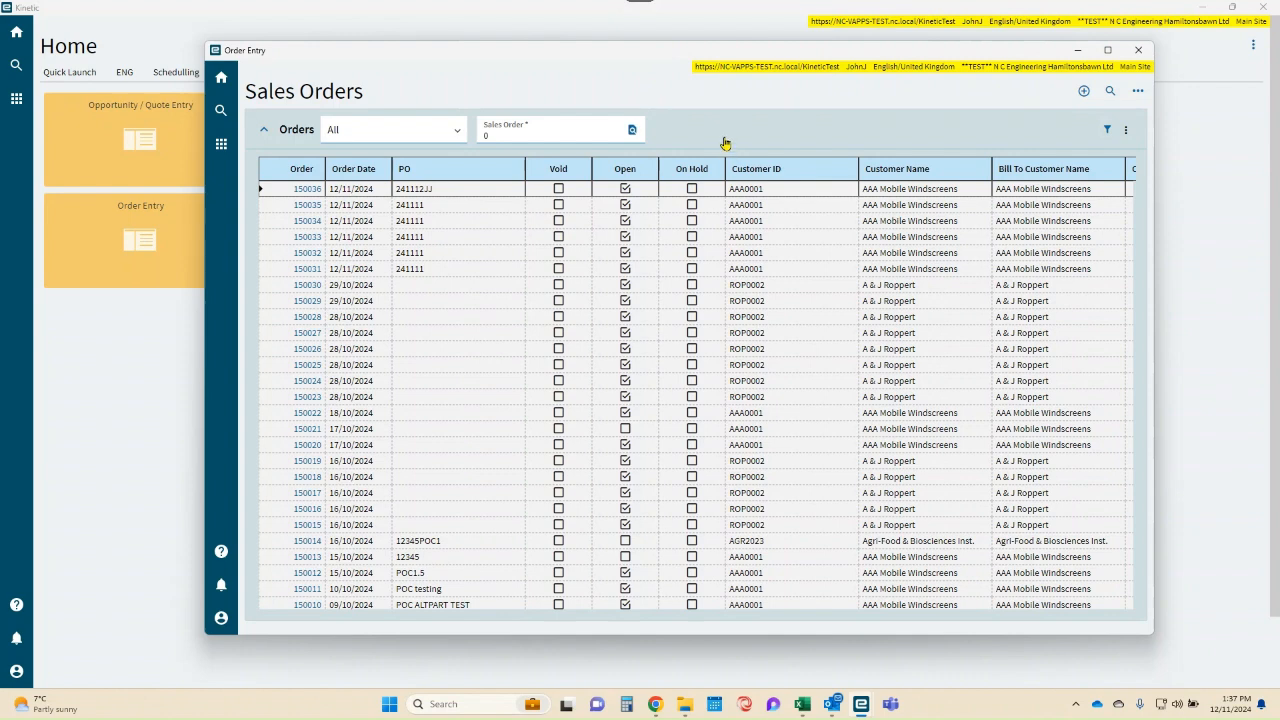
- Start a new sales order, maximise its window, and enter the purchase order number
left_click(1083, 92)
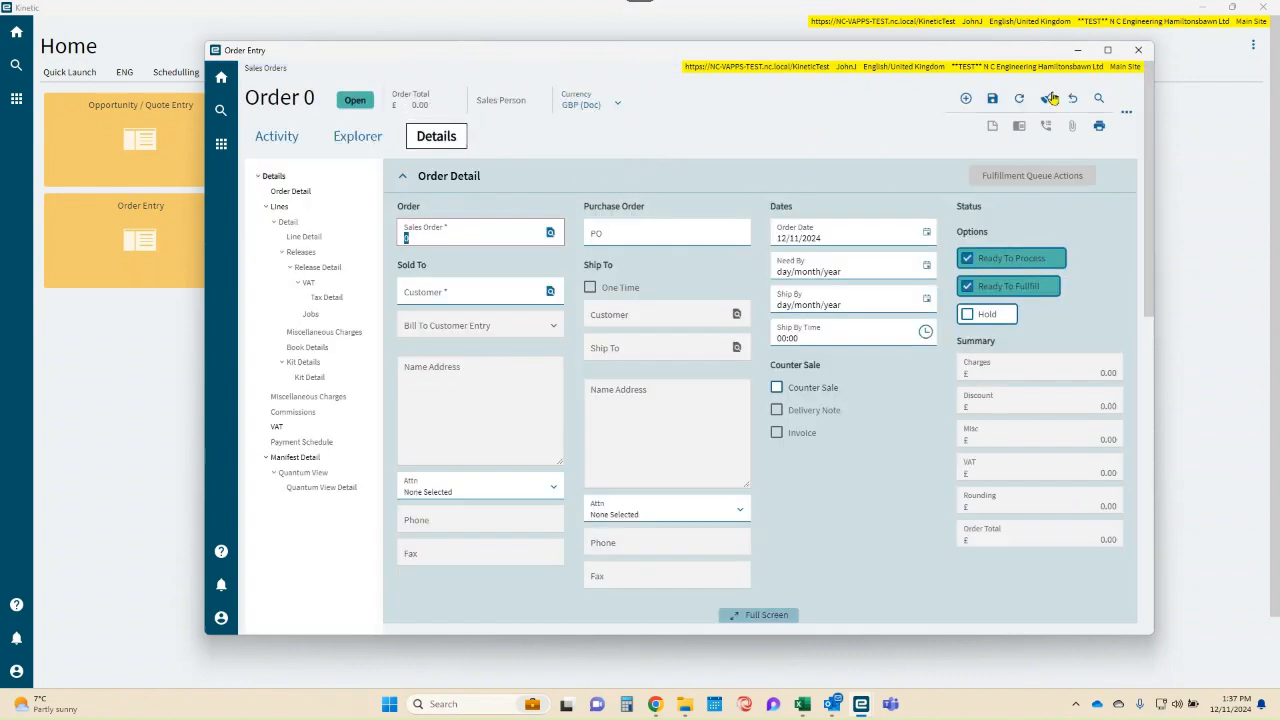
left_click(1107, 49)
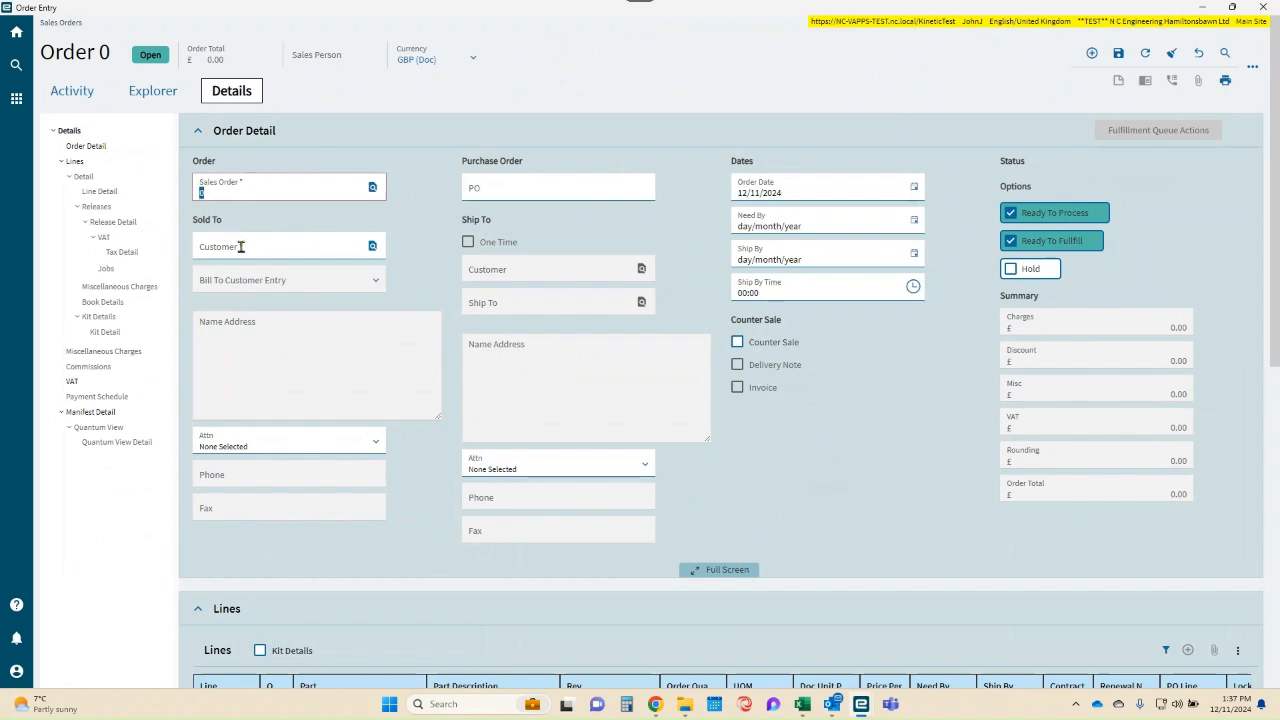
left_click(520, 192)
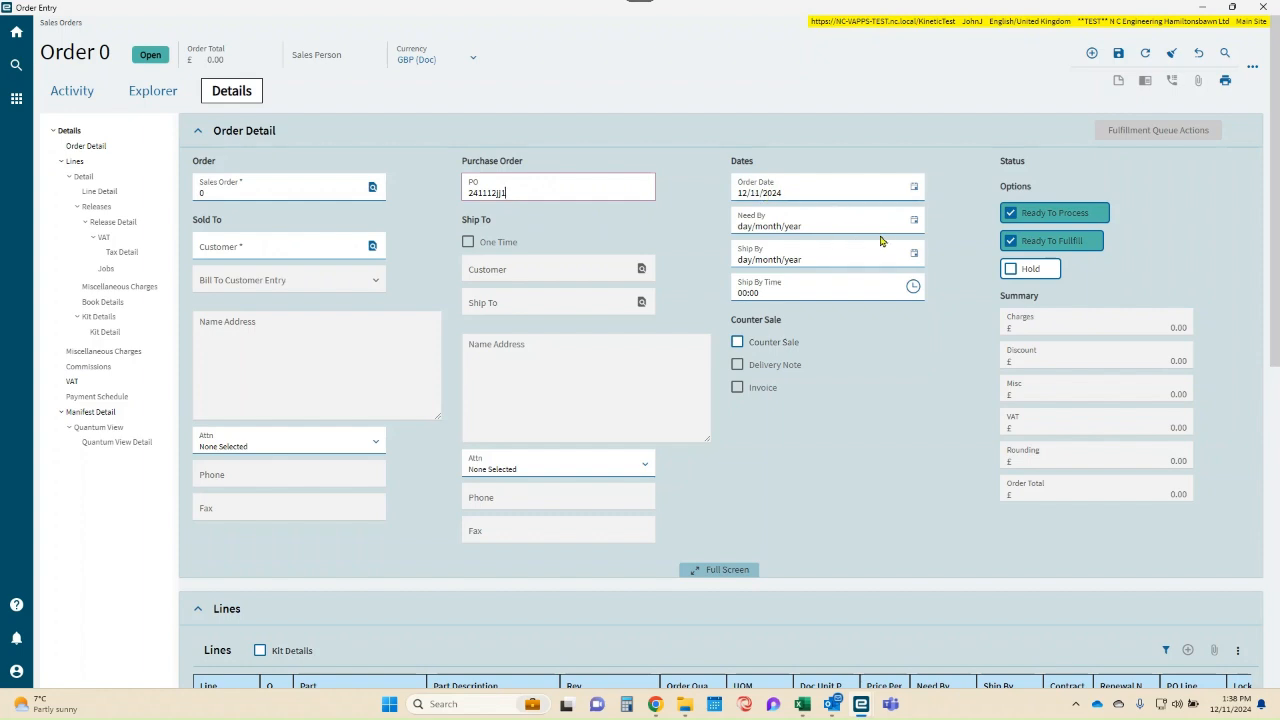
- Set the order's Need By date to 30/11/2024 and its Ship By date to 28/11/2024
left_click(913, 219)
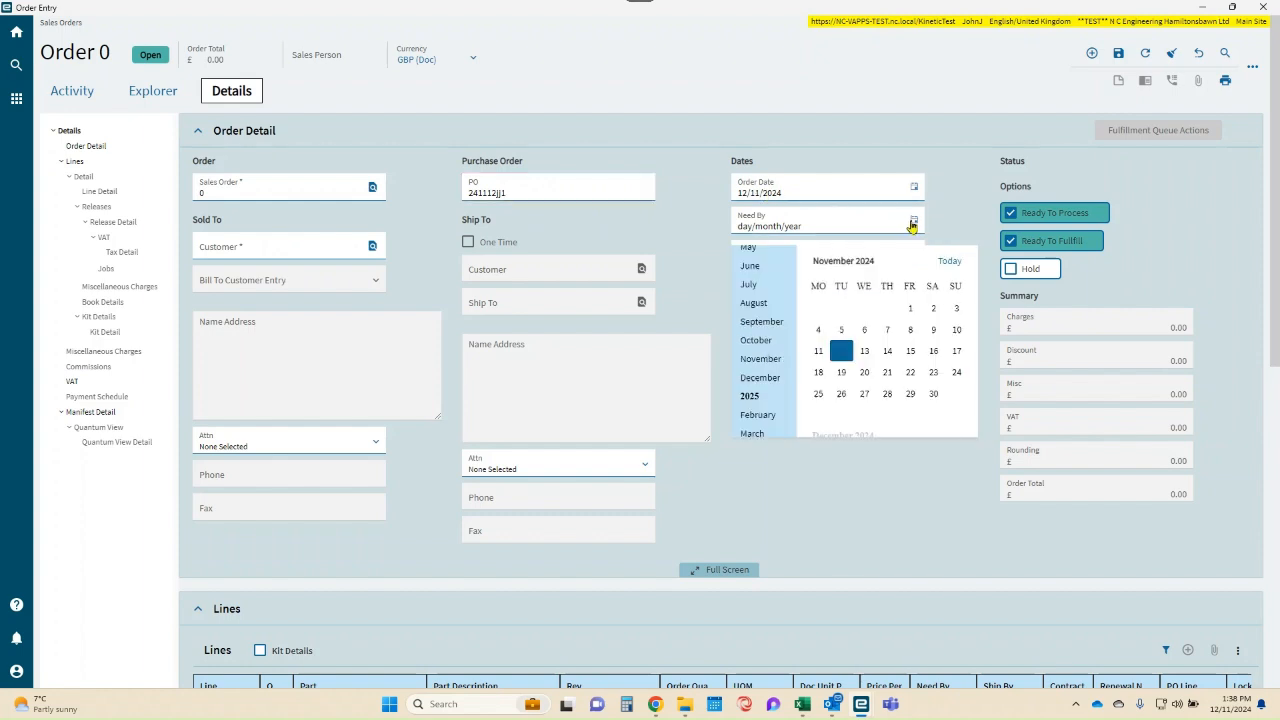
left_click(933, 397)
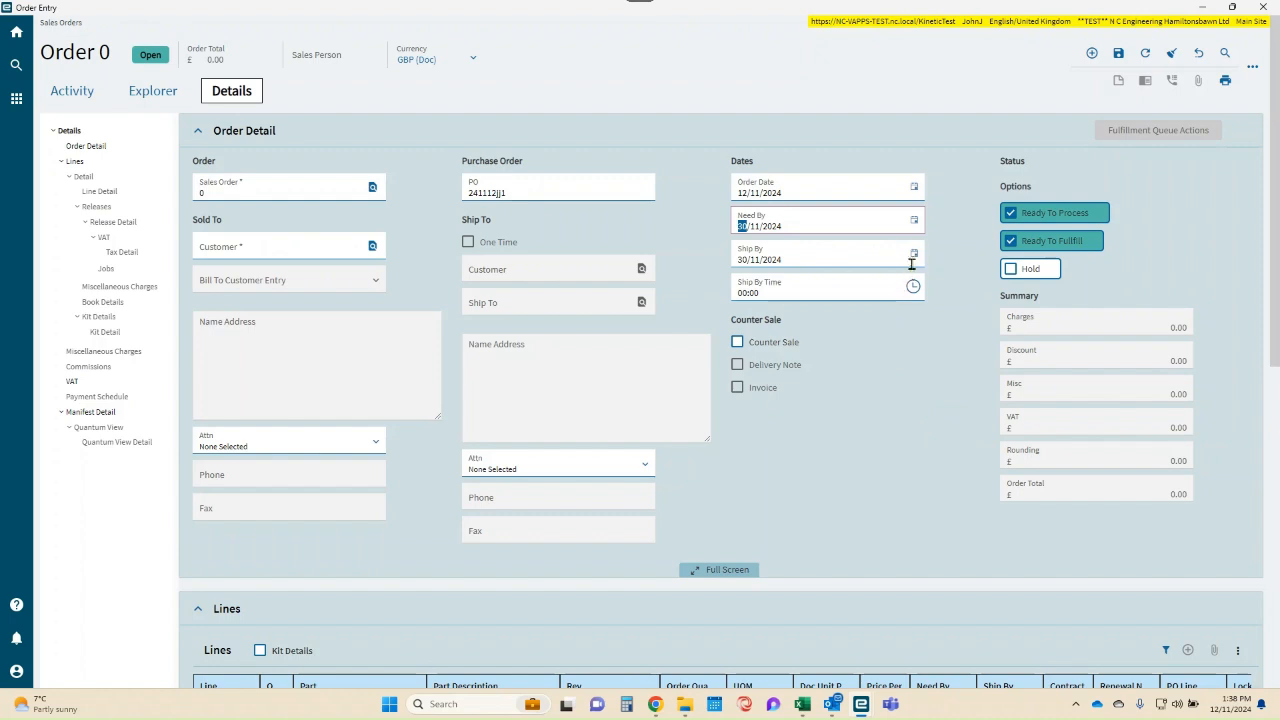
left_click(913, 256)
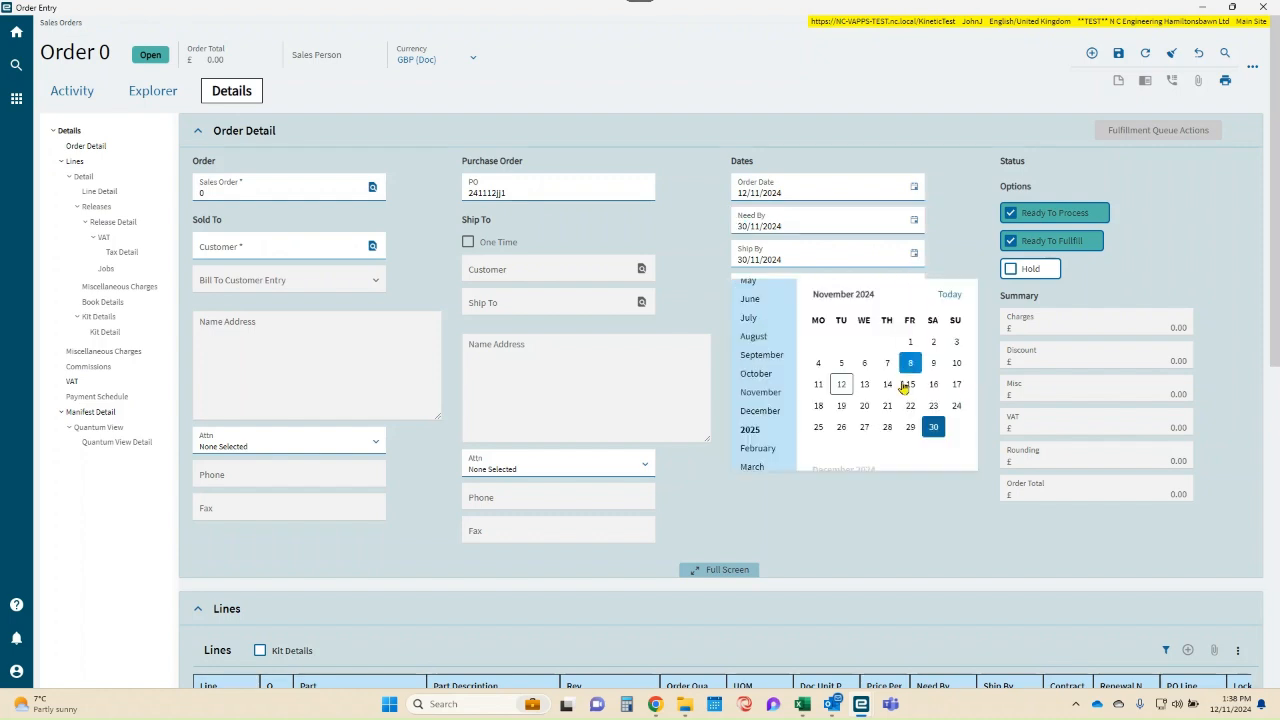
left_click(895, 431)
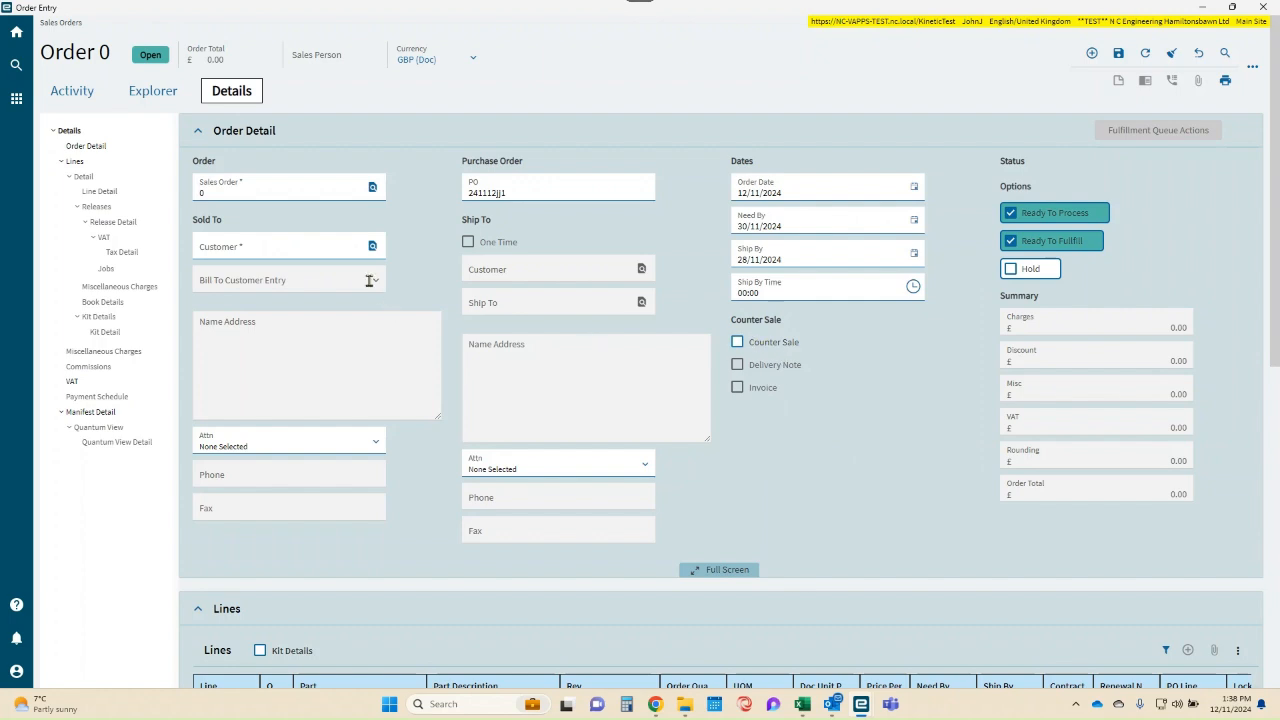
- Search the customers, filter the customer IDs by "aaa", and assign AAA Mobile Windscreens as the order's sold-to customer
left_click(371, 247)
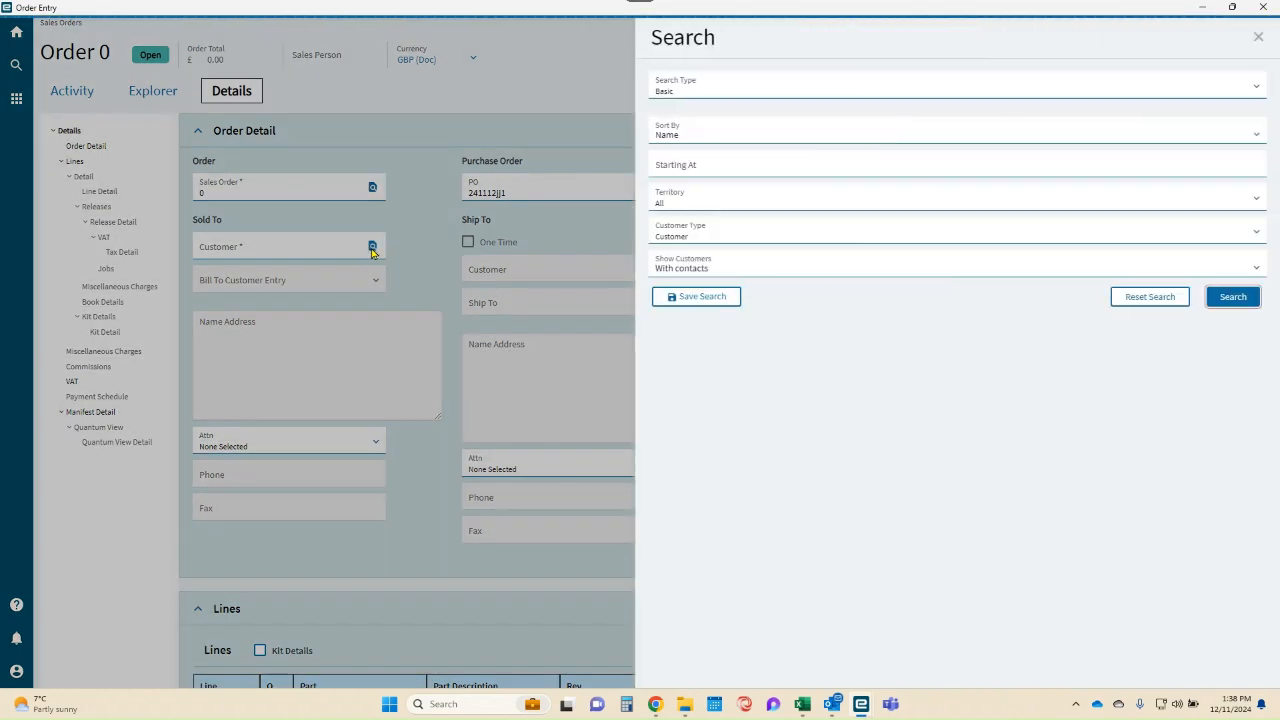
left_click(1233, 297)
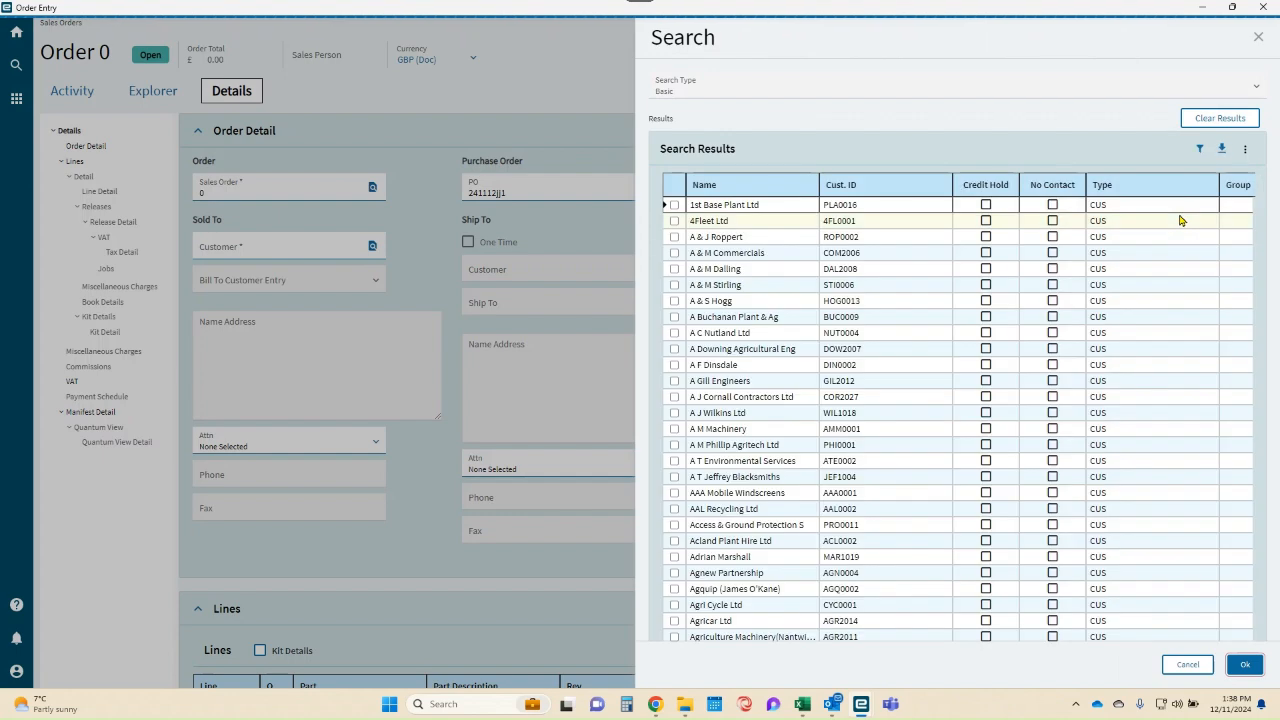
left_click(1200, 148)
left_click(875, 210)
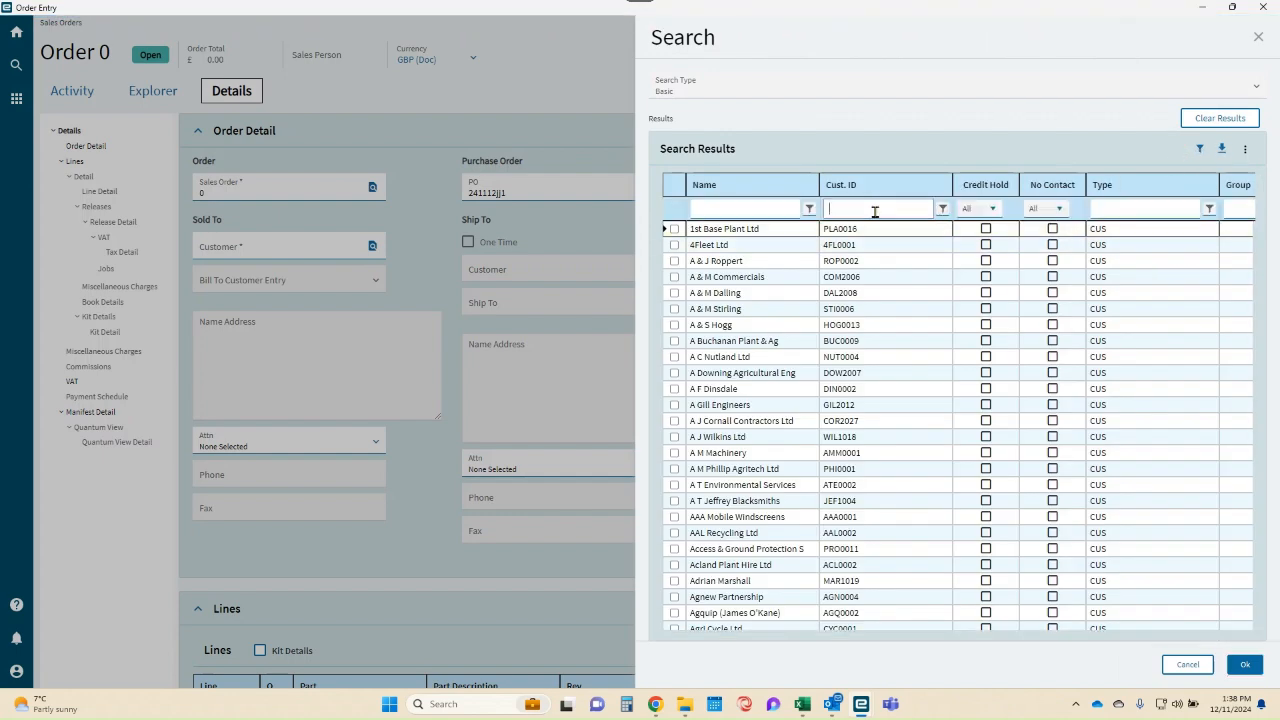
type("aaa")
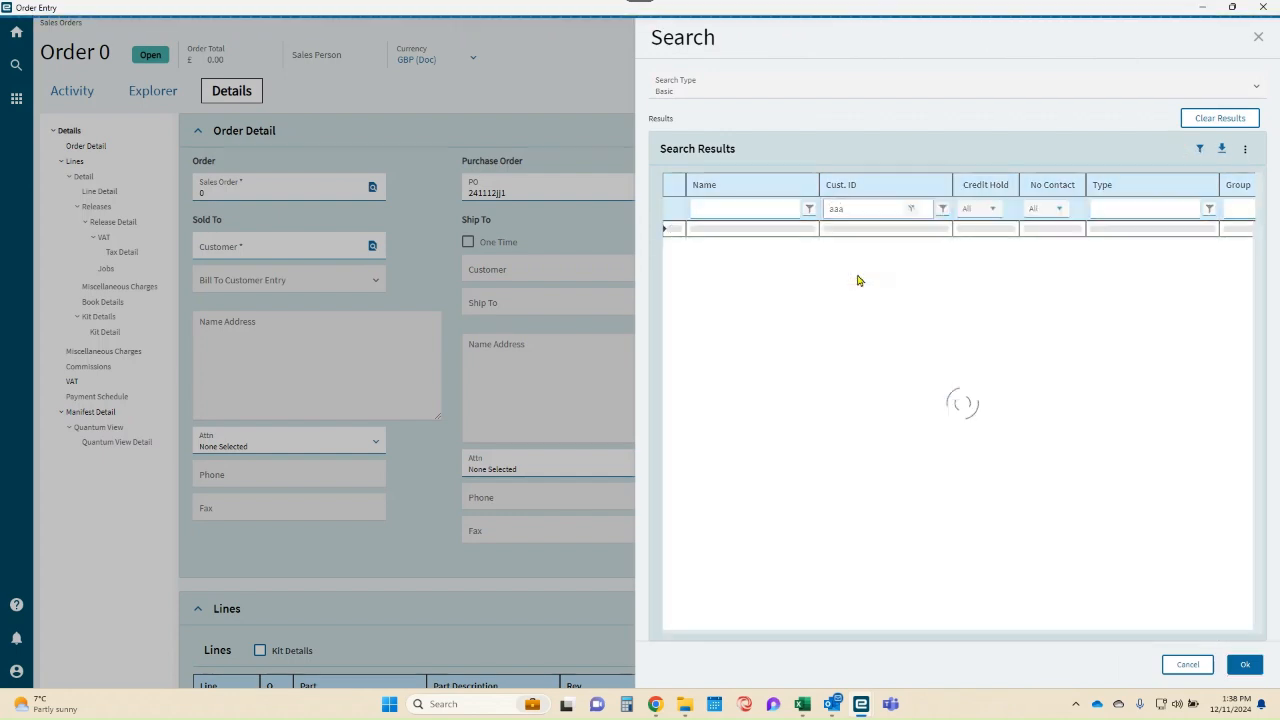
left_click(674, 229)
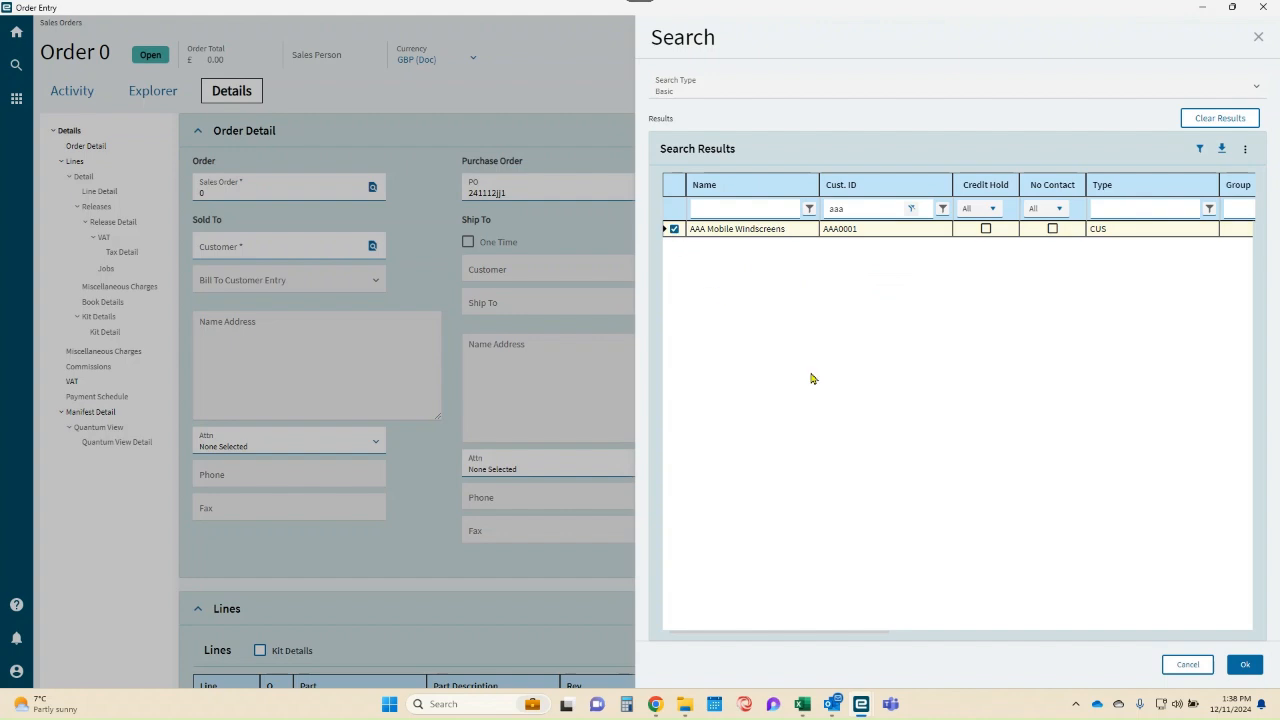
left_click(1245, 664)
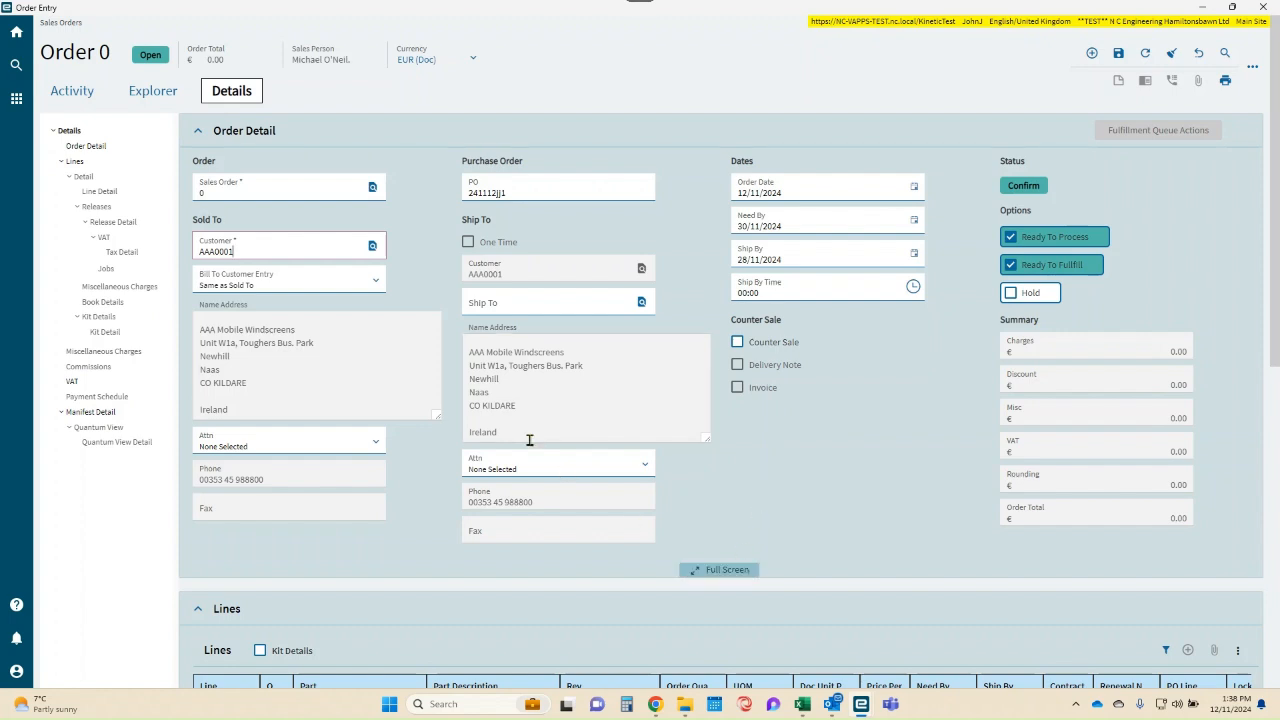
- Expand the order detail to full screen and set Ship Via to Delivered BY NC Lorry
left_click(728, 574)
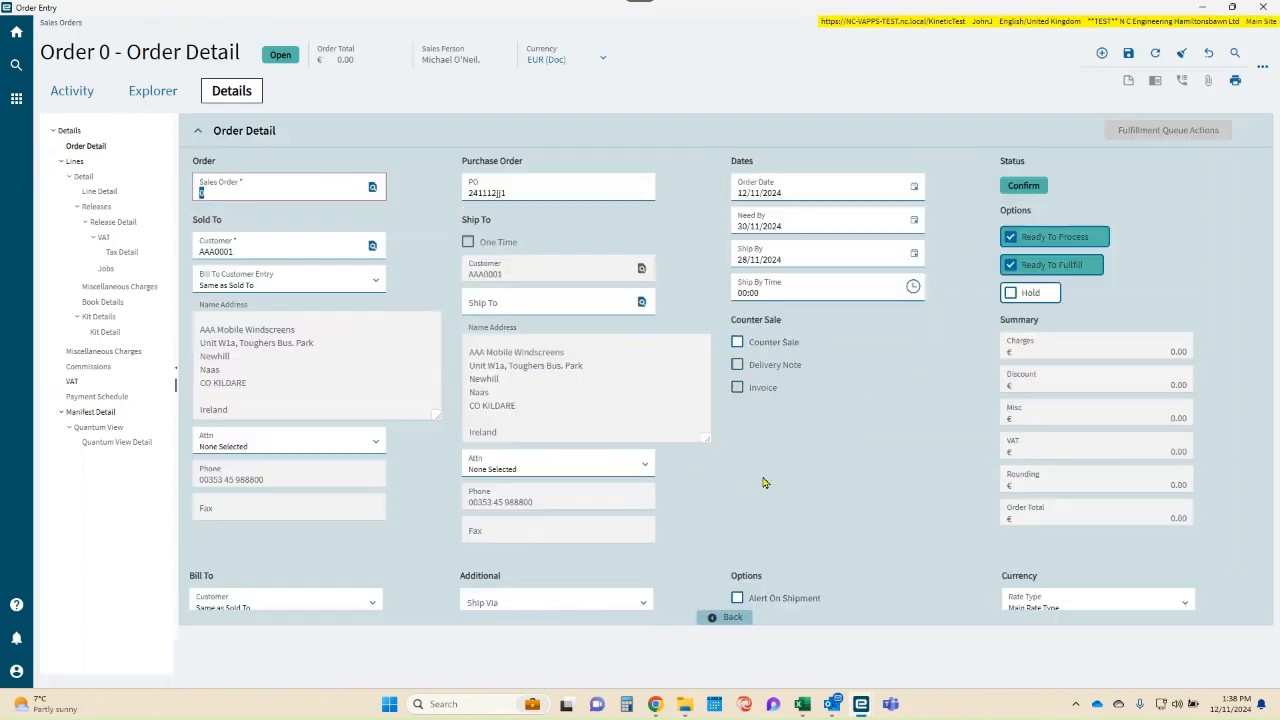
scroll(758, 474, "down", 5)
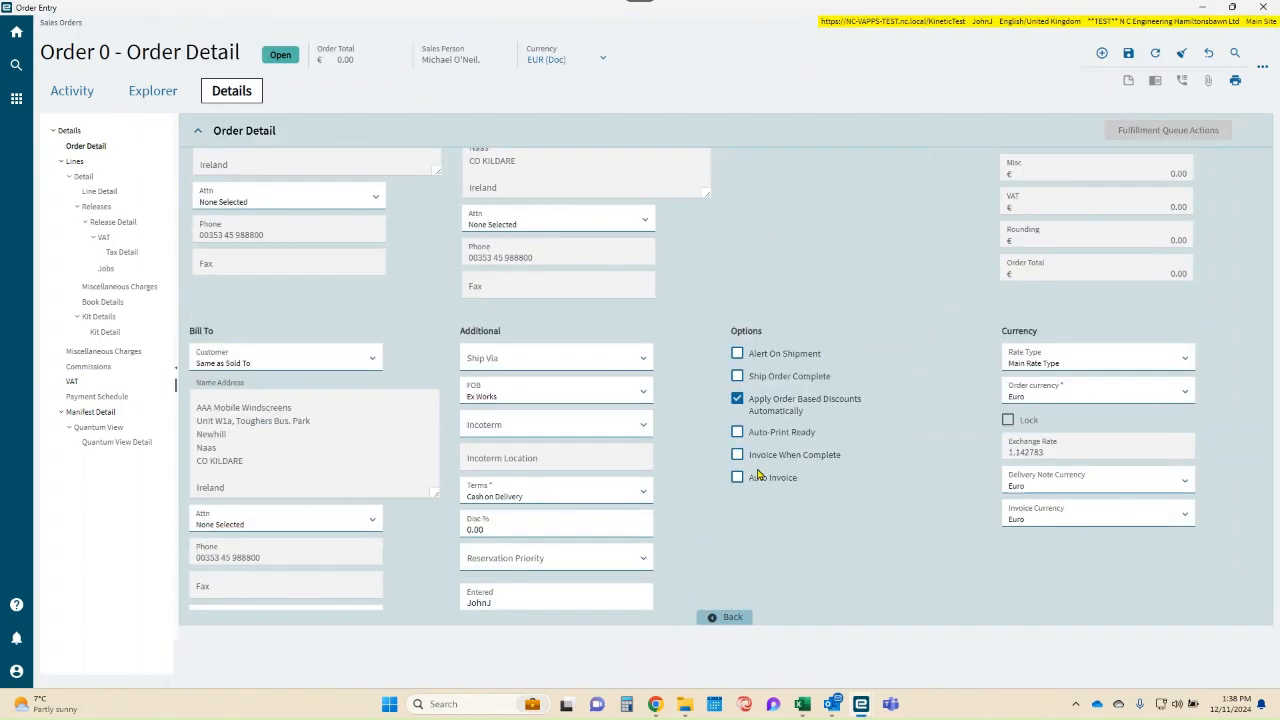
left_click(643, 309)
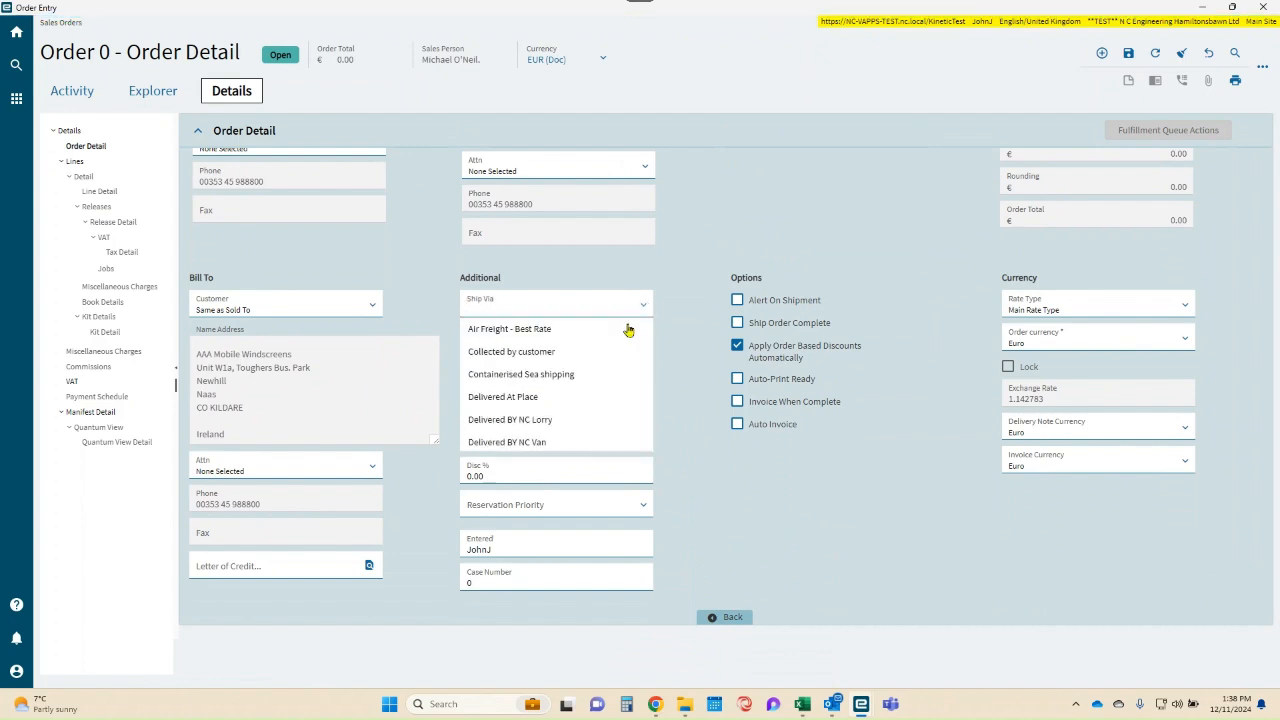
left_click(546, 422)
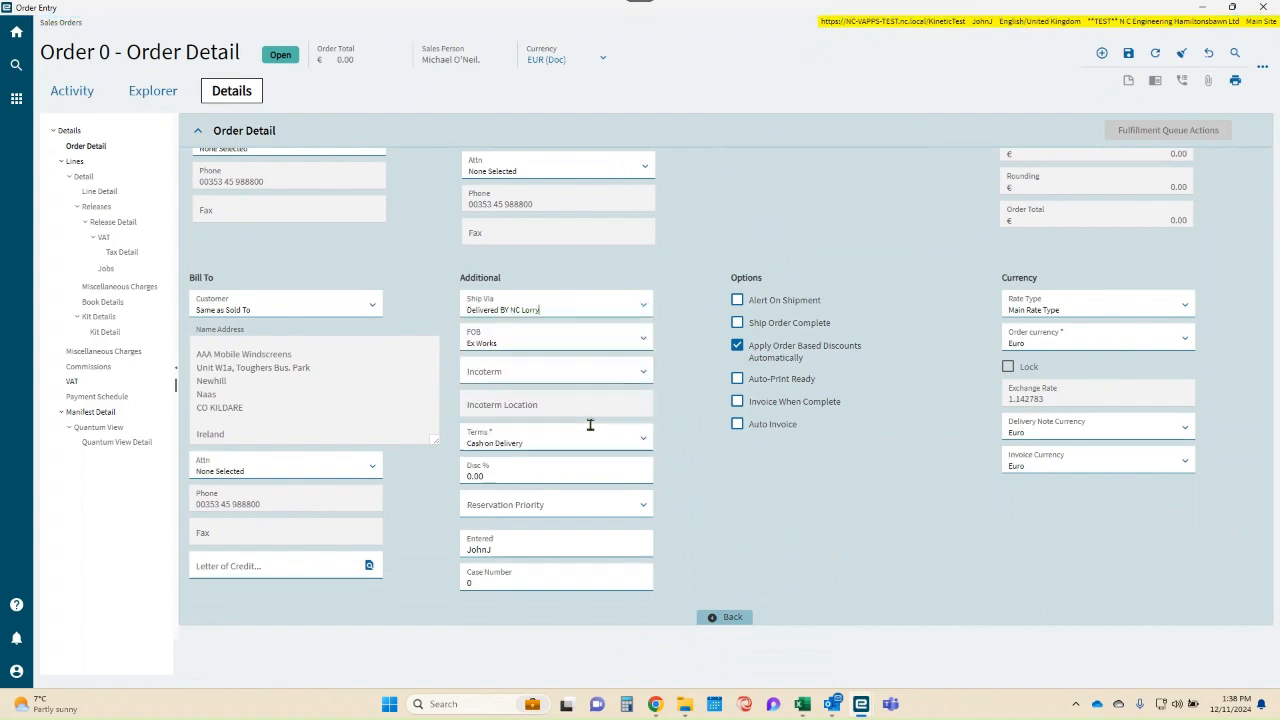
- Try 60 Days End of Month as the order's payment terms and set them back to Cash on Delivery
left_click(640, 376)
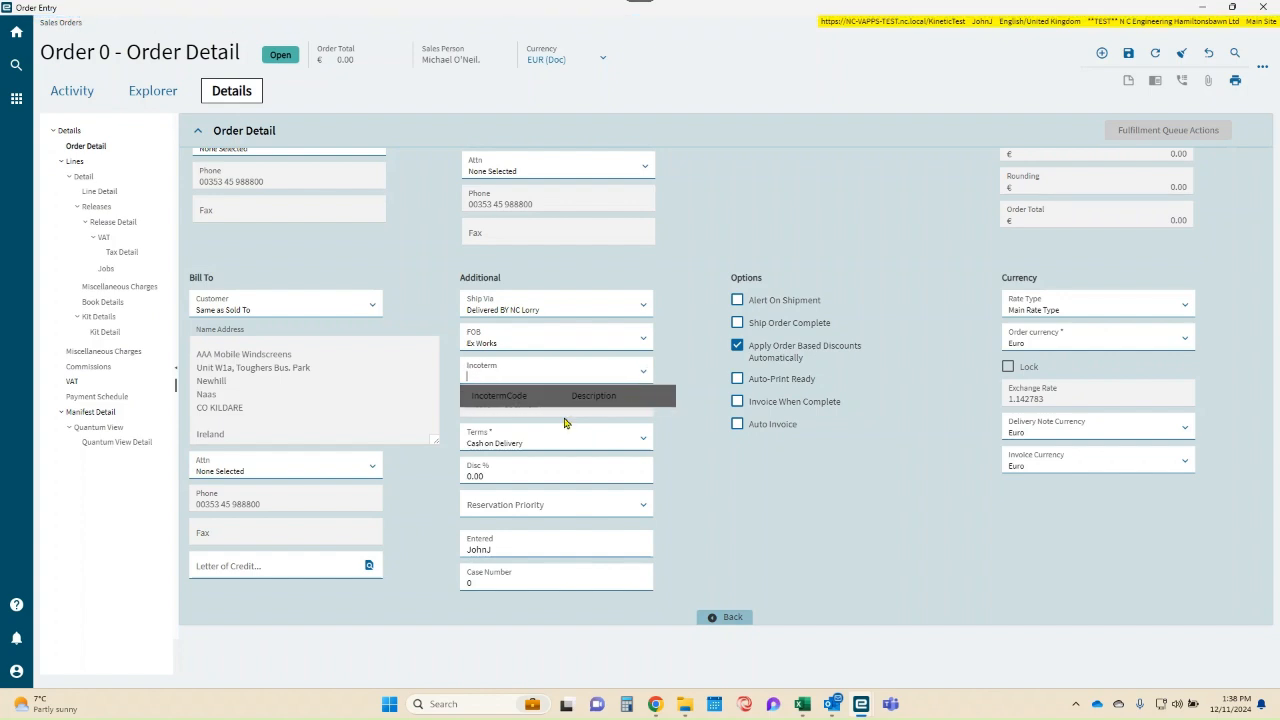
left_click(643, 441)
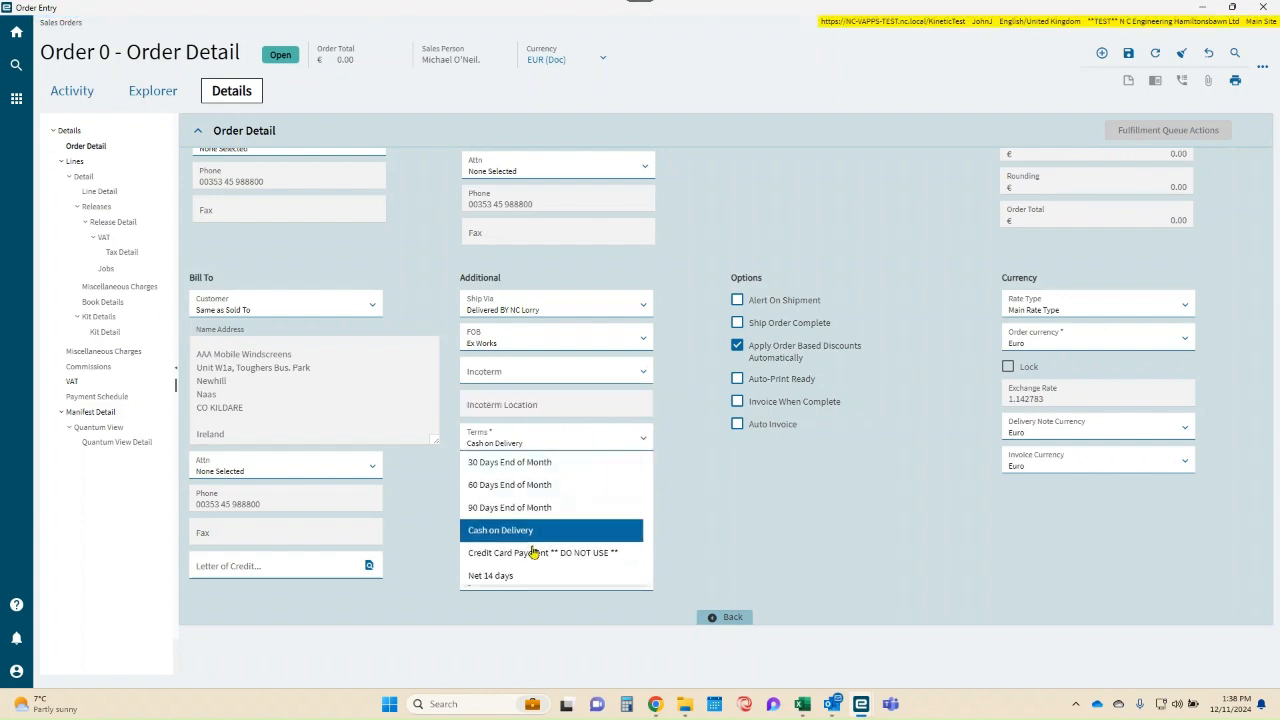
left_click(541, 489)
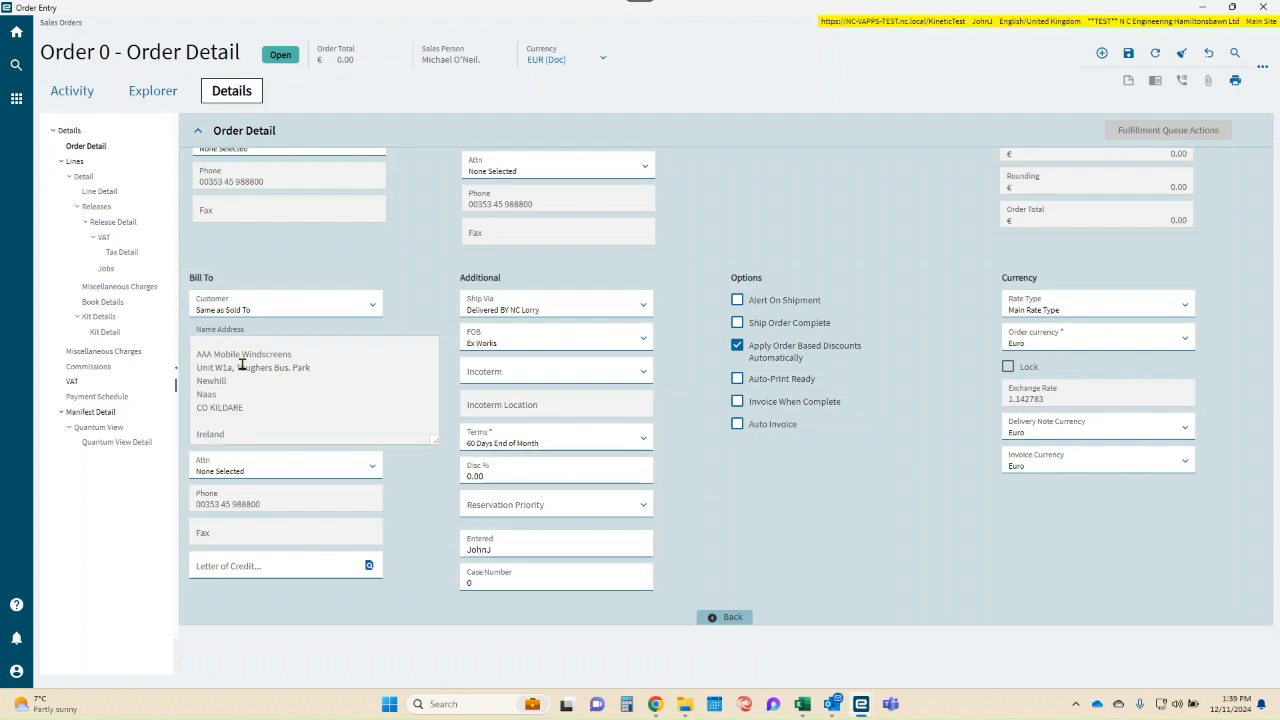
left_click(642, 443)
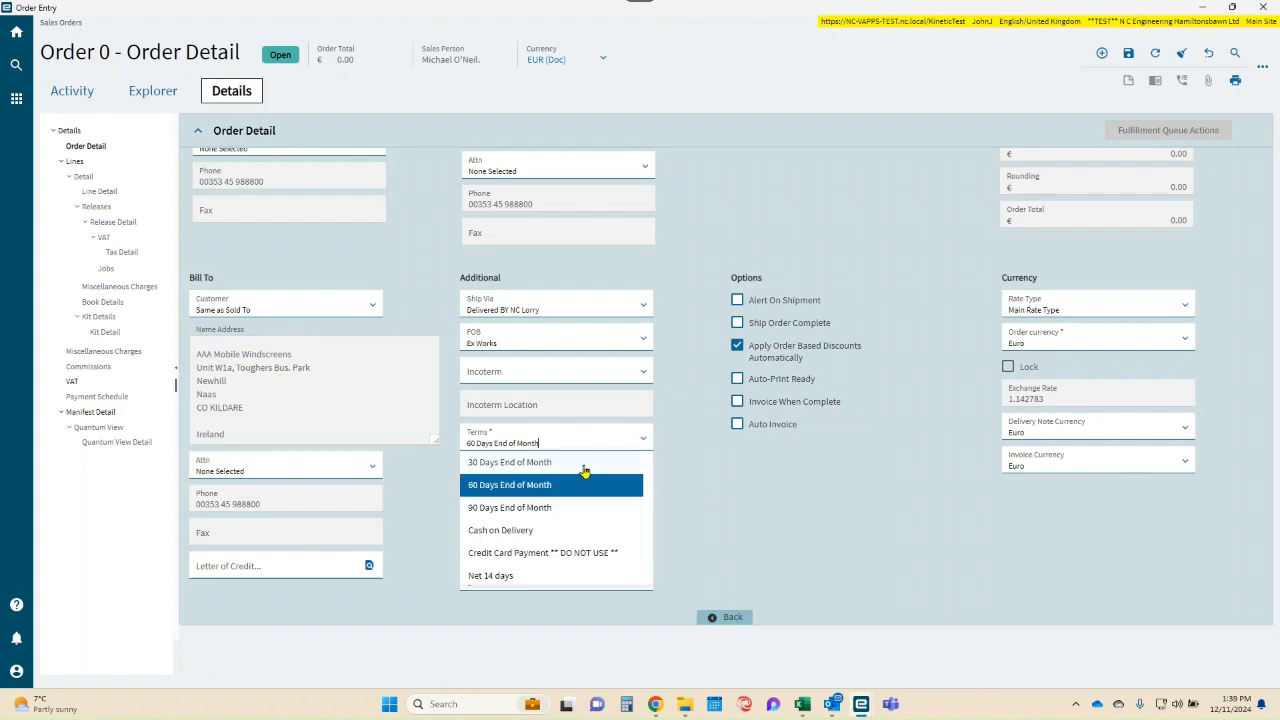
left_click(532, 531)
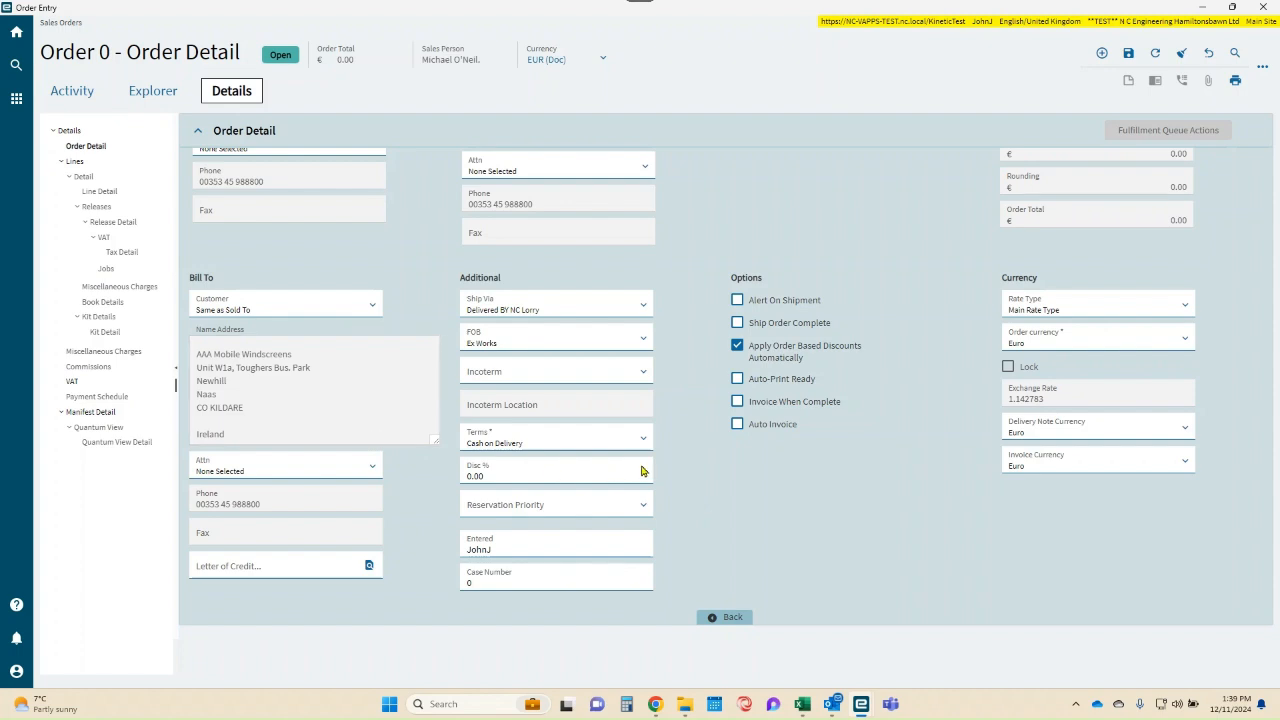
- Leave the full-screen order detail, save the new order, and select its sales order number
left_click(724, 616)
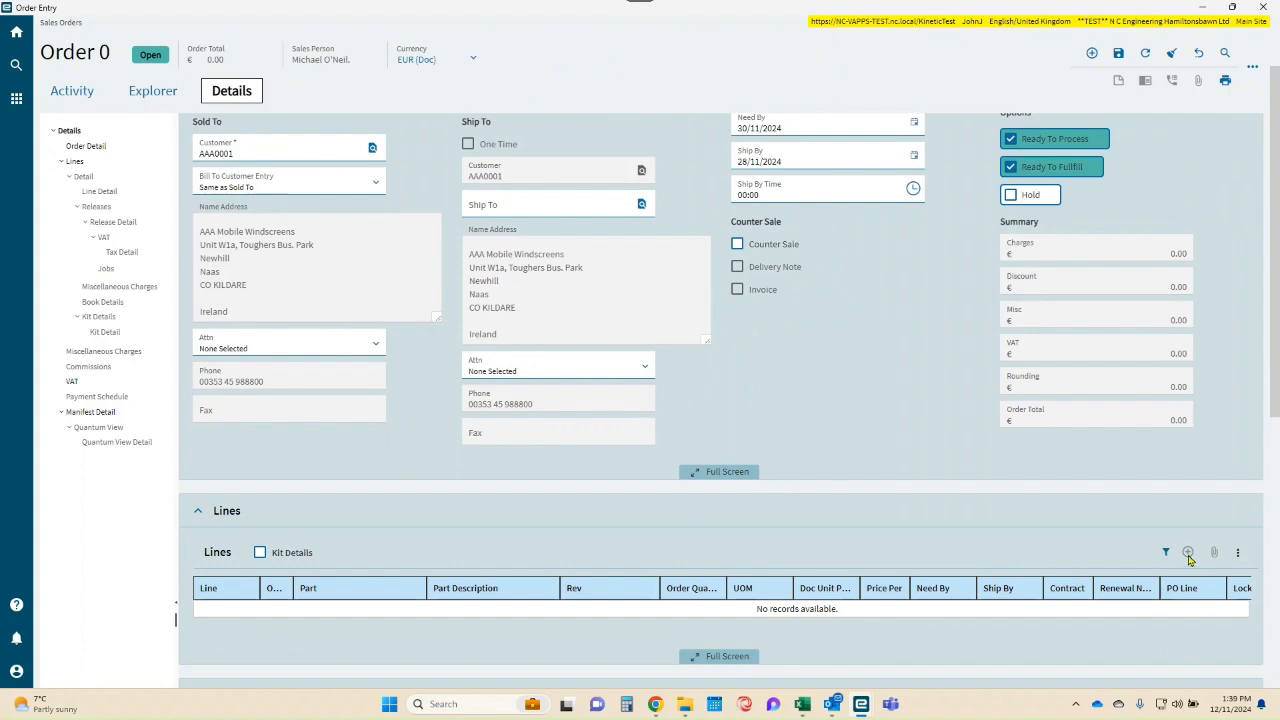
left_click(1118, 53)
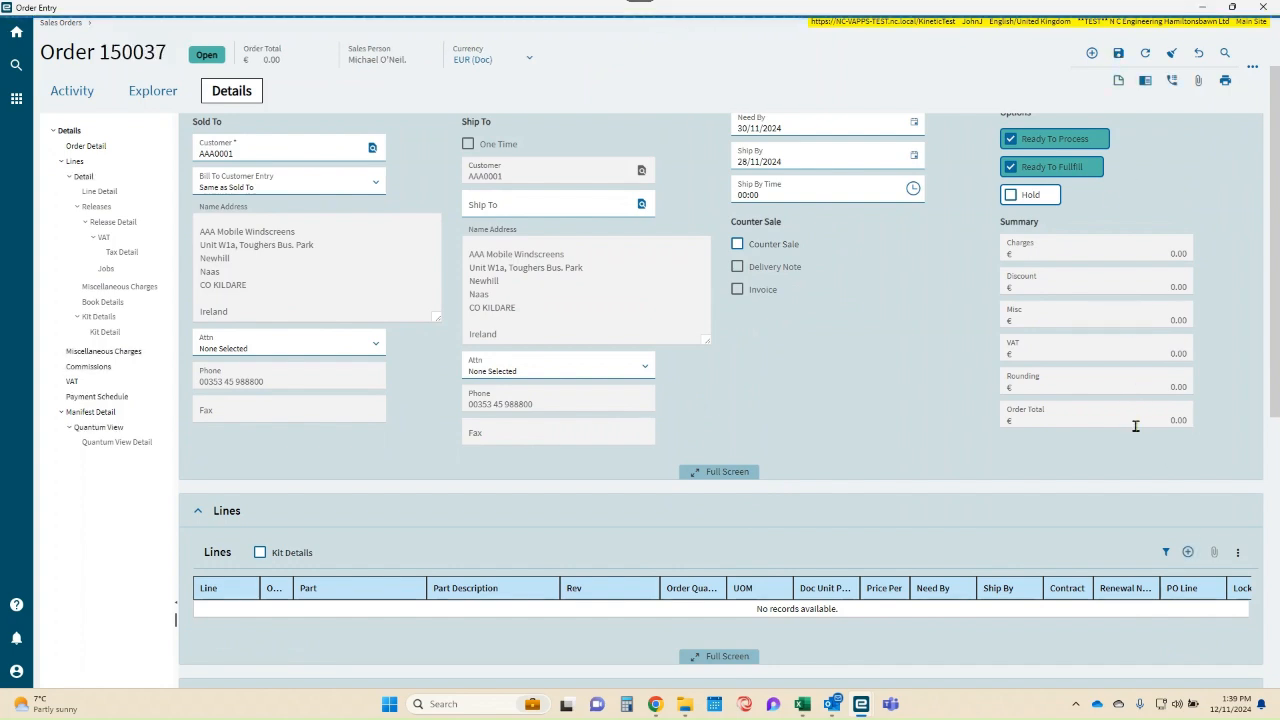
scroll(260, 208, "up", 2)
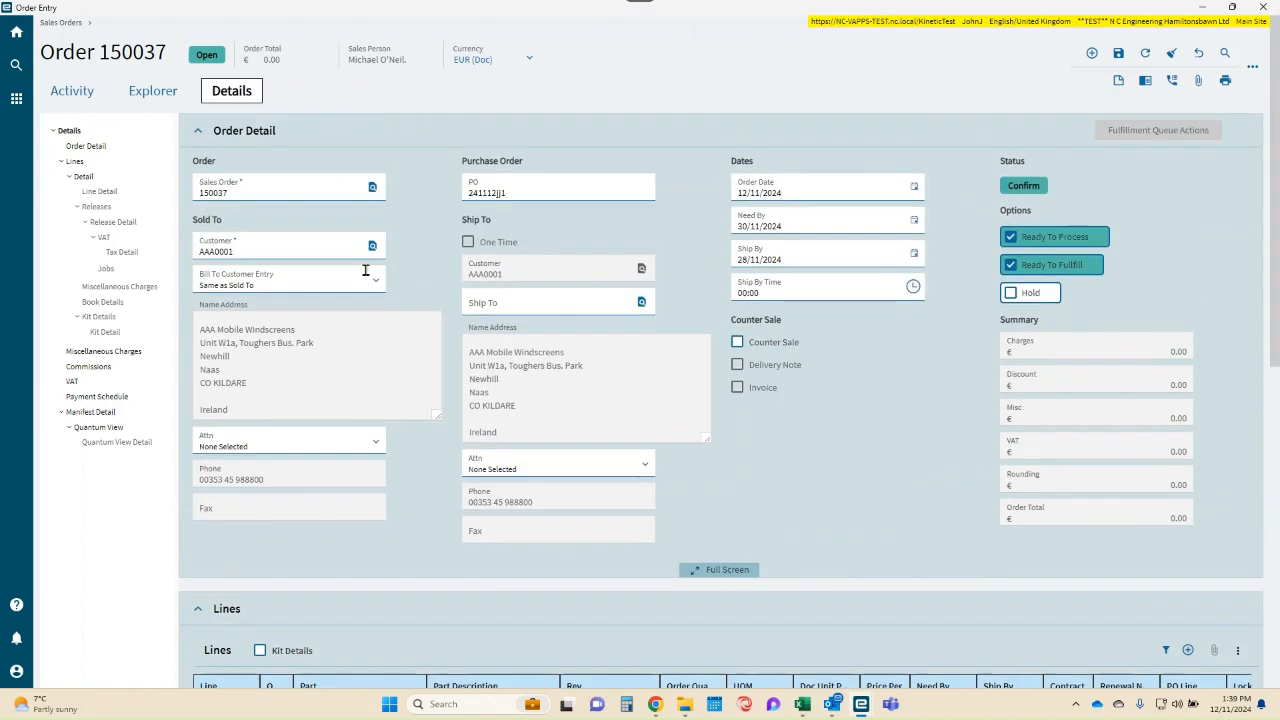
double_click(242, 196)
- Add a new blank line to the order's Lines grid
scroll(598, 335, "down", 1)
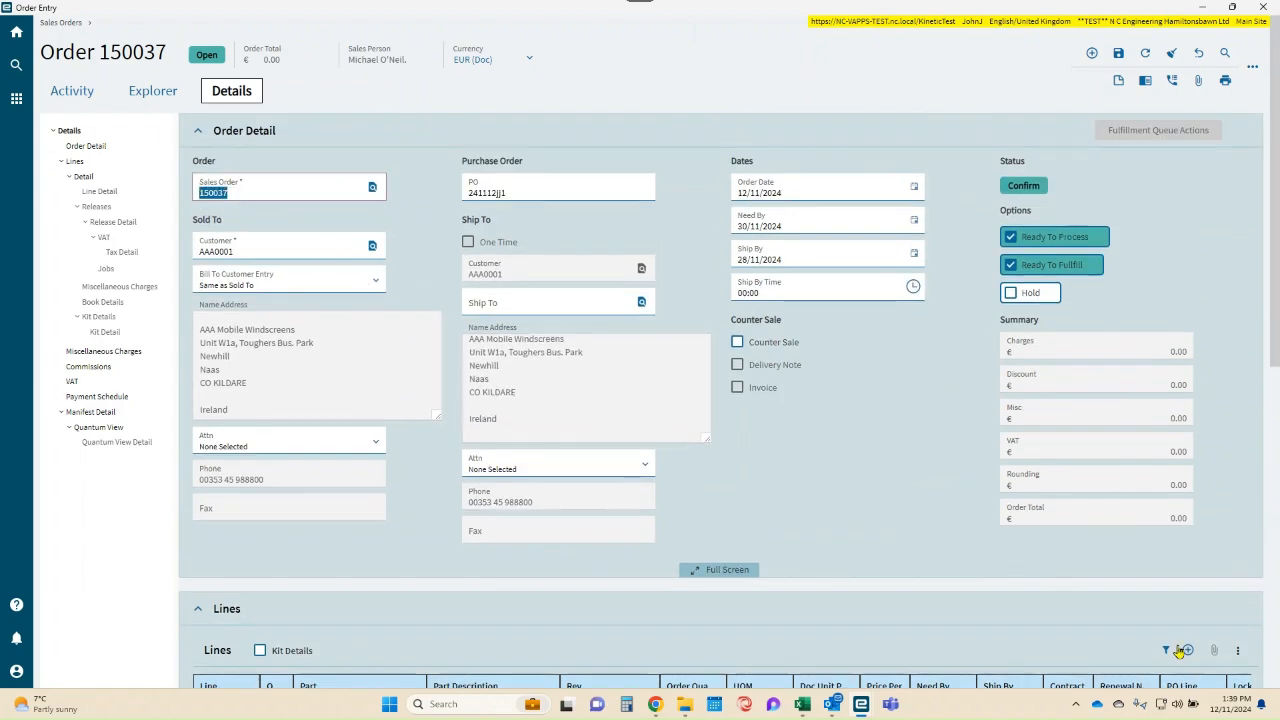
scroll(1034, 543, "down", 6)
scroll(1043, 534, "up", 5)
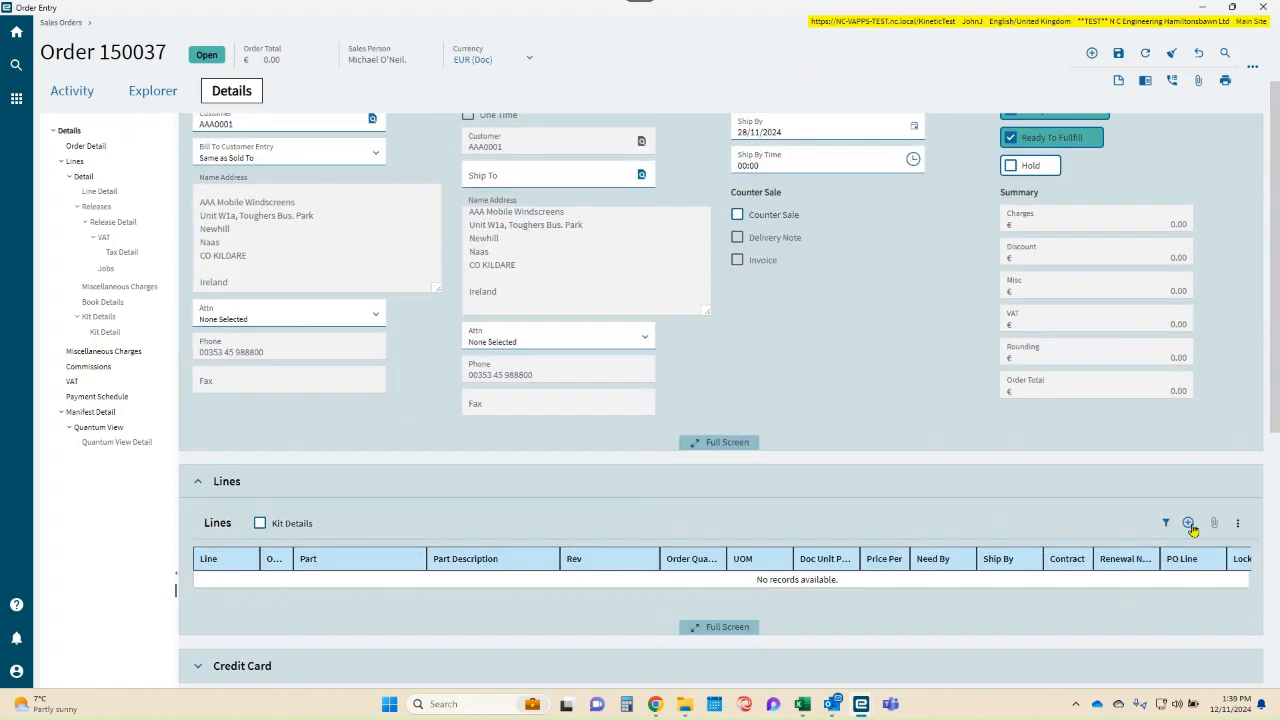
left_click(1188, 522)
- Run a basic part search for the new order line's part, without entering any search criteria
left_click(322, 594)
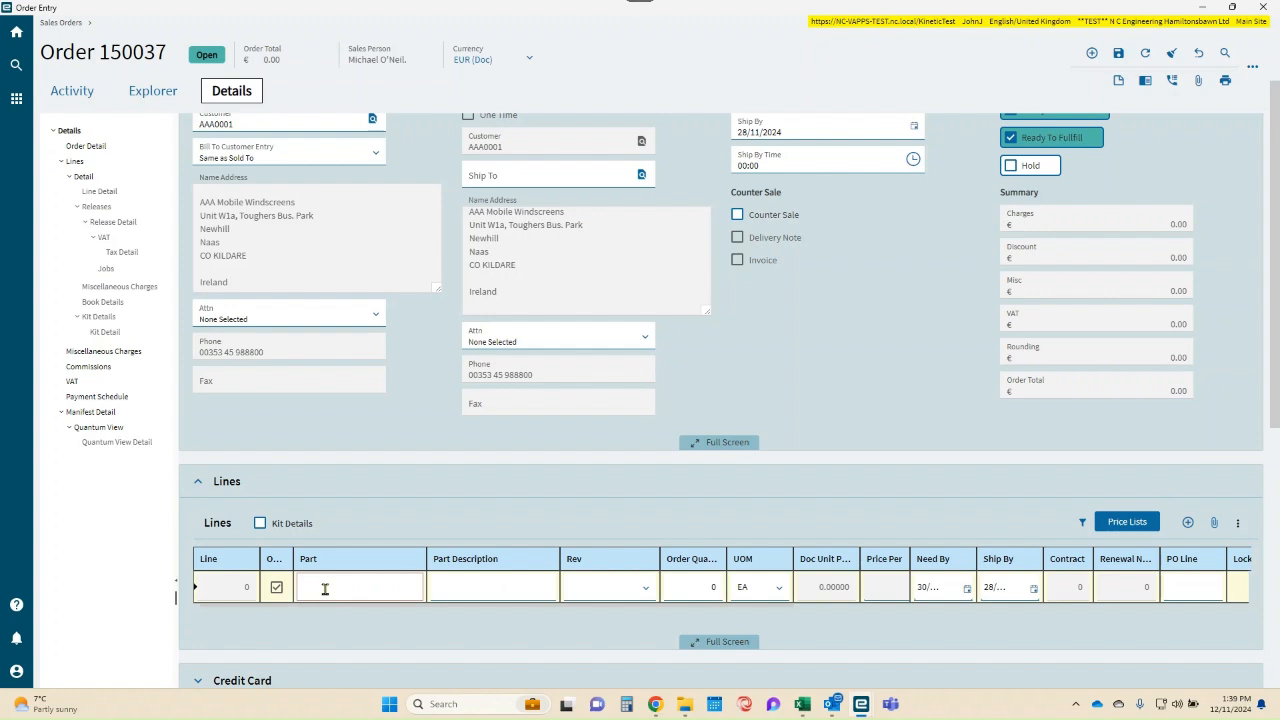
right_click(325, 589)
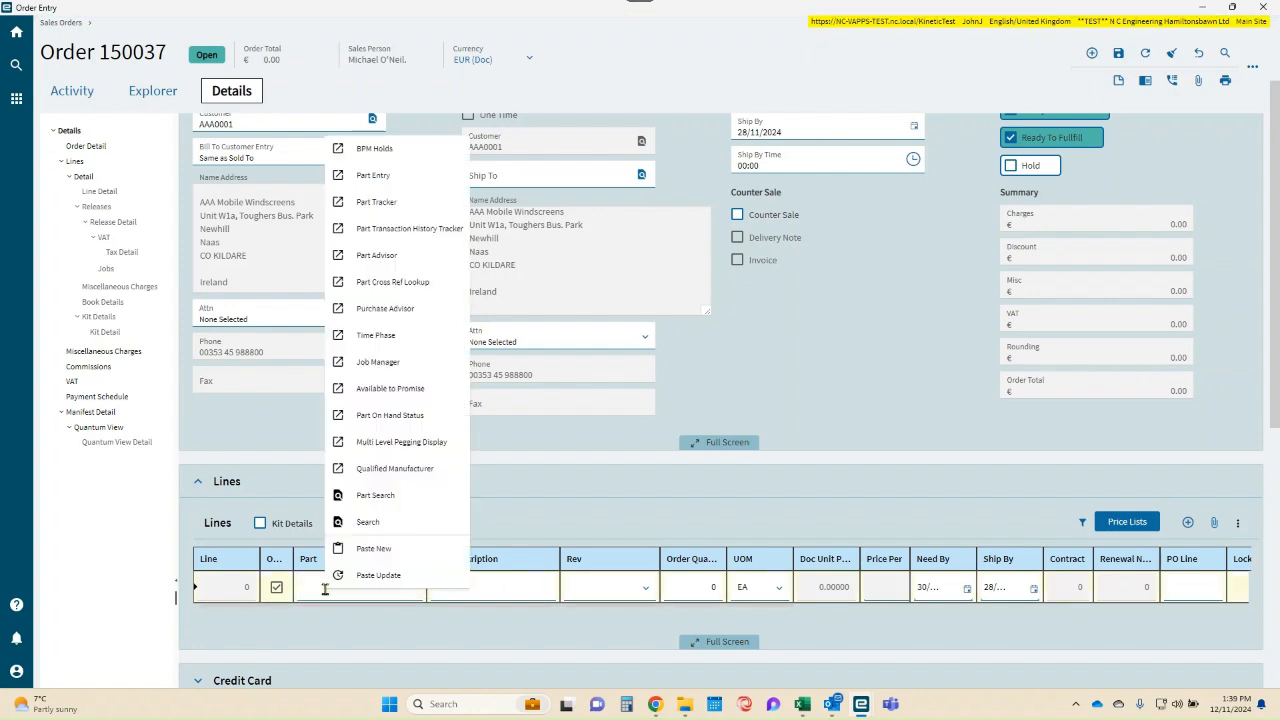
left_click(366, 500)
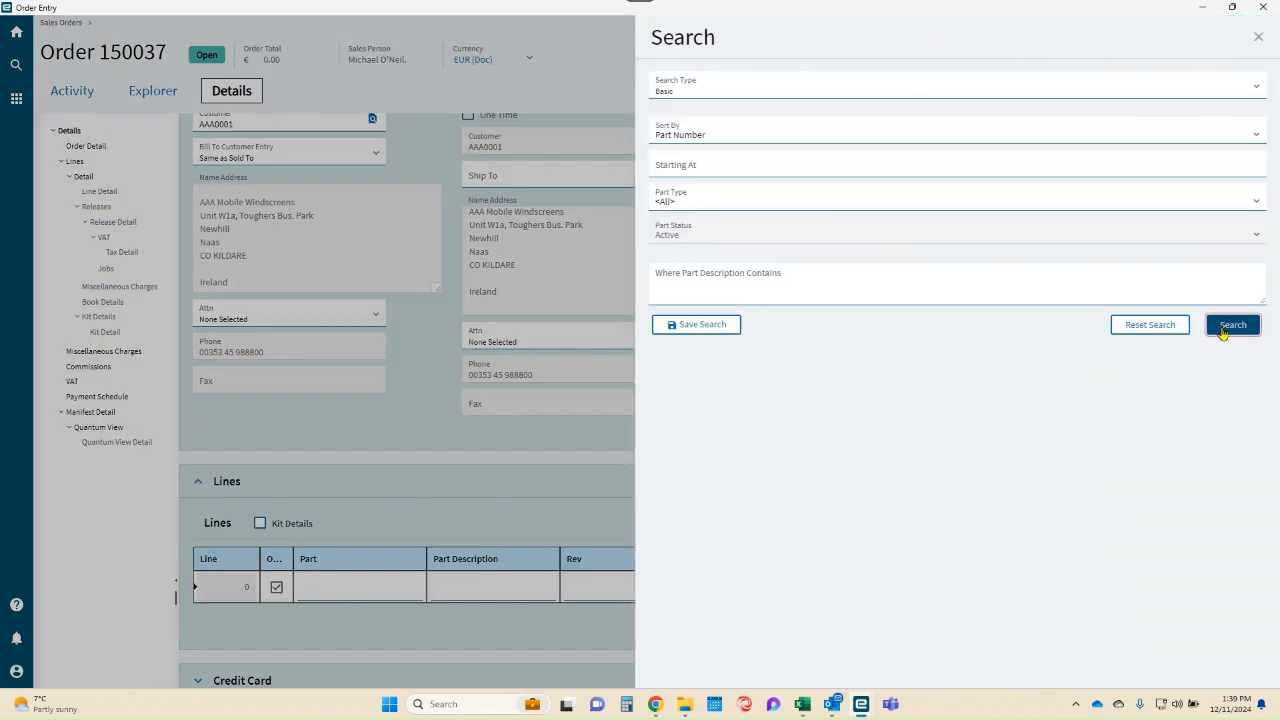
left_click(1230, 325)
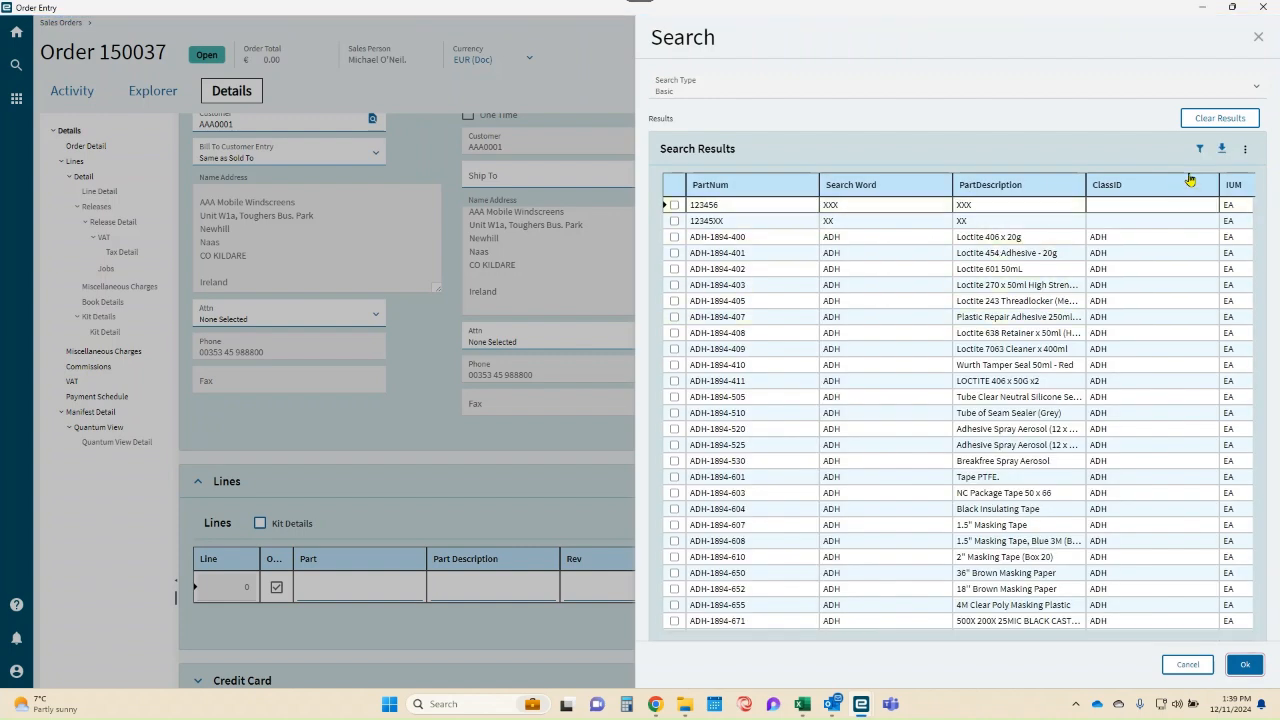
- Filter the found parts by part number "sg" and search word "com", and choose part SG19-006C for the order line
left_click(1200, 149)
left_click(754, 210)
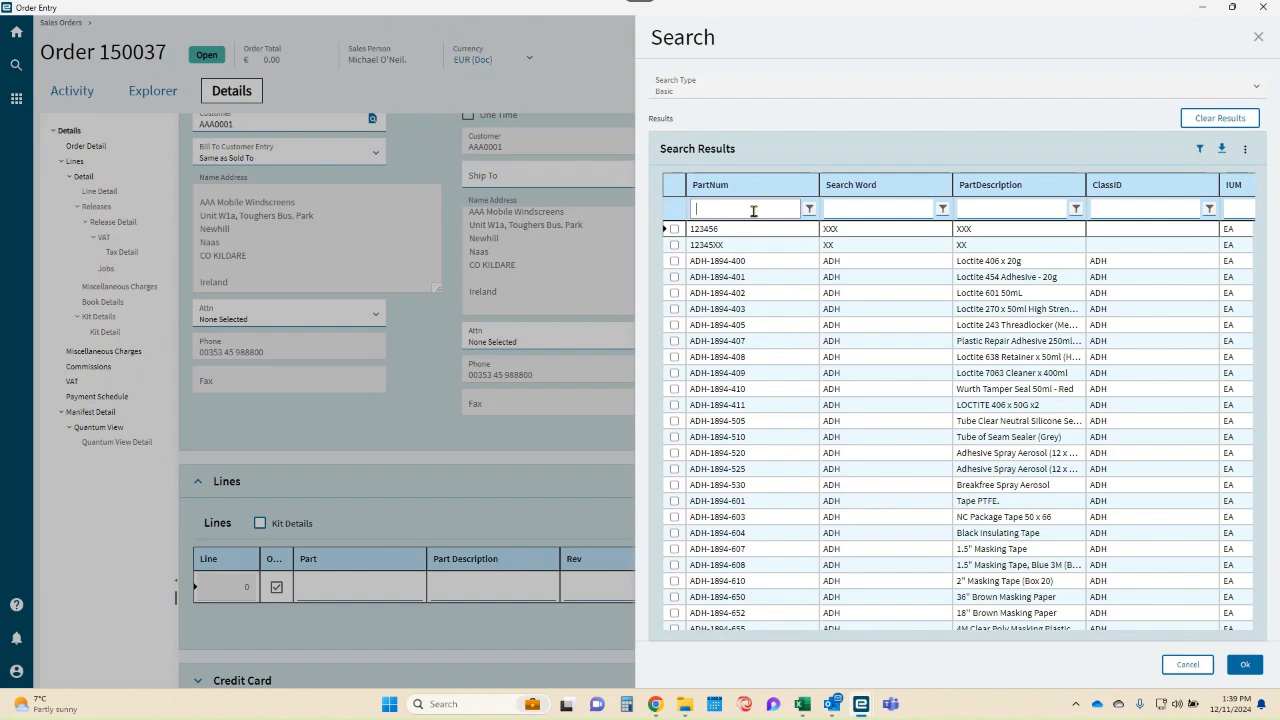
type("sg")
left_click(849, 216)
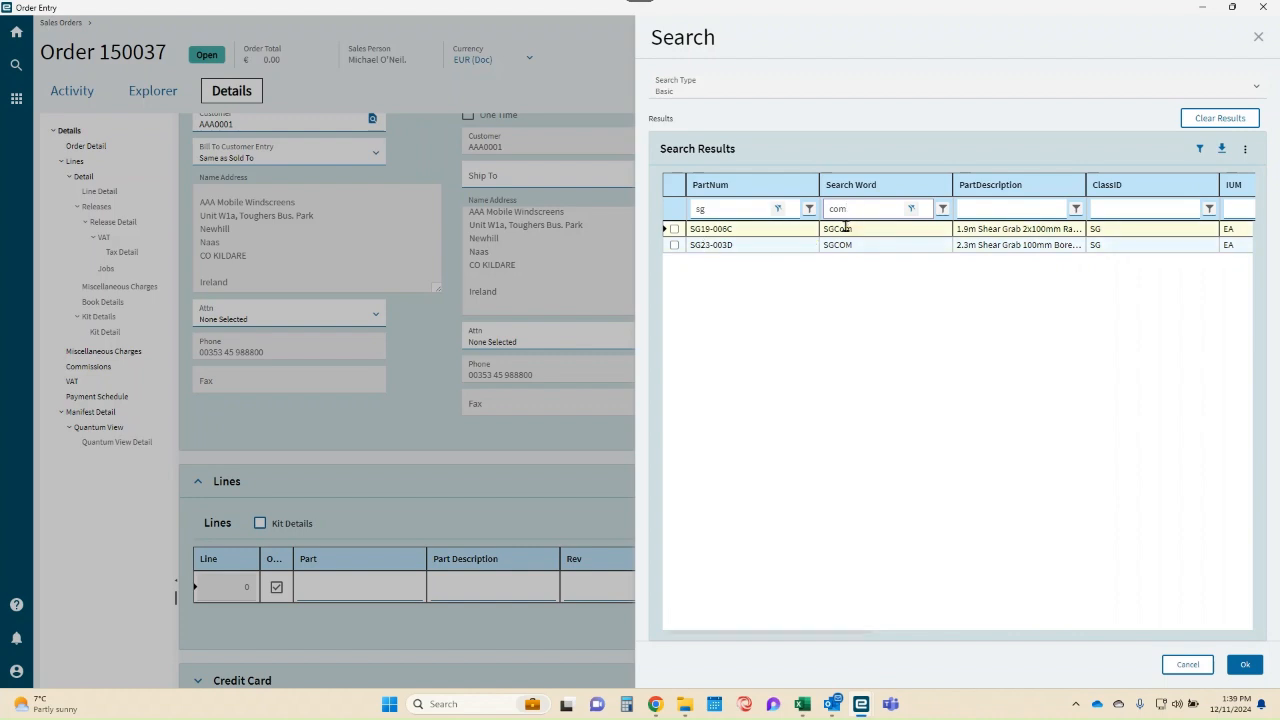
left_click(674, 230)
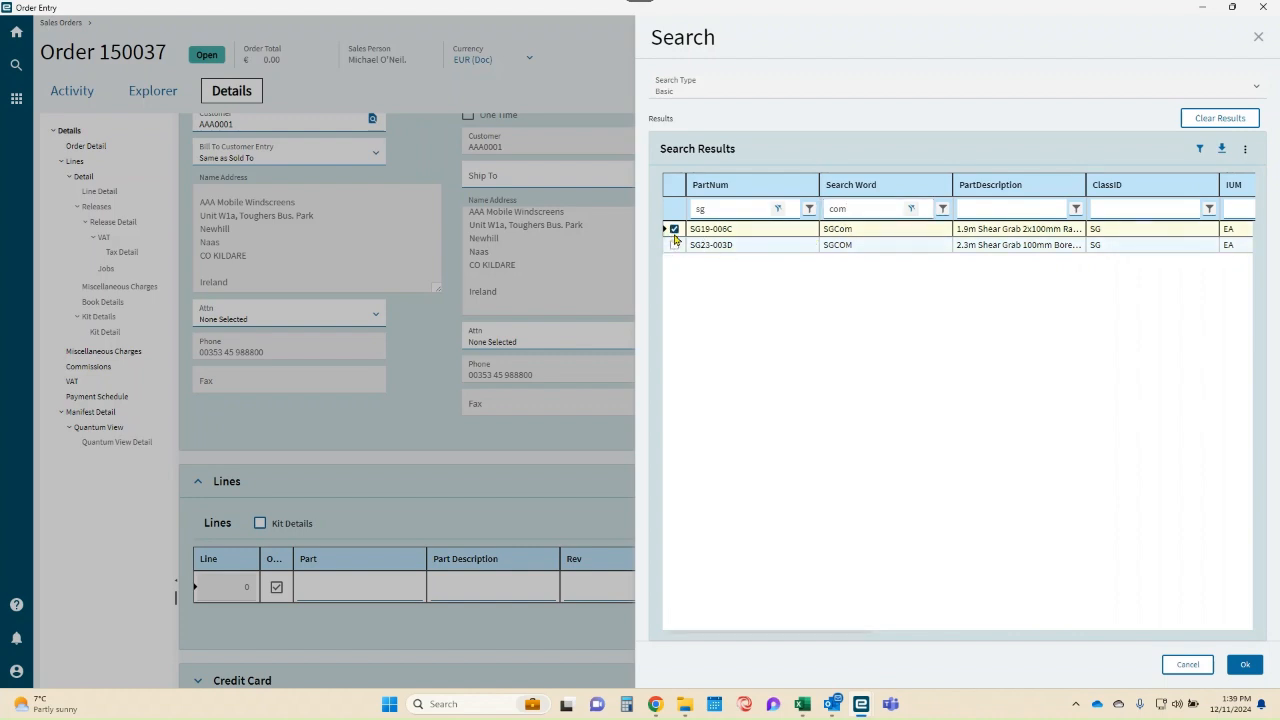
left_click(1241, 666)
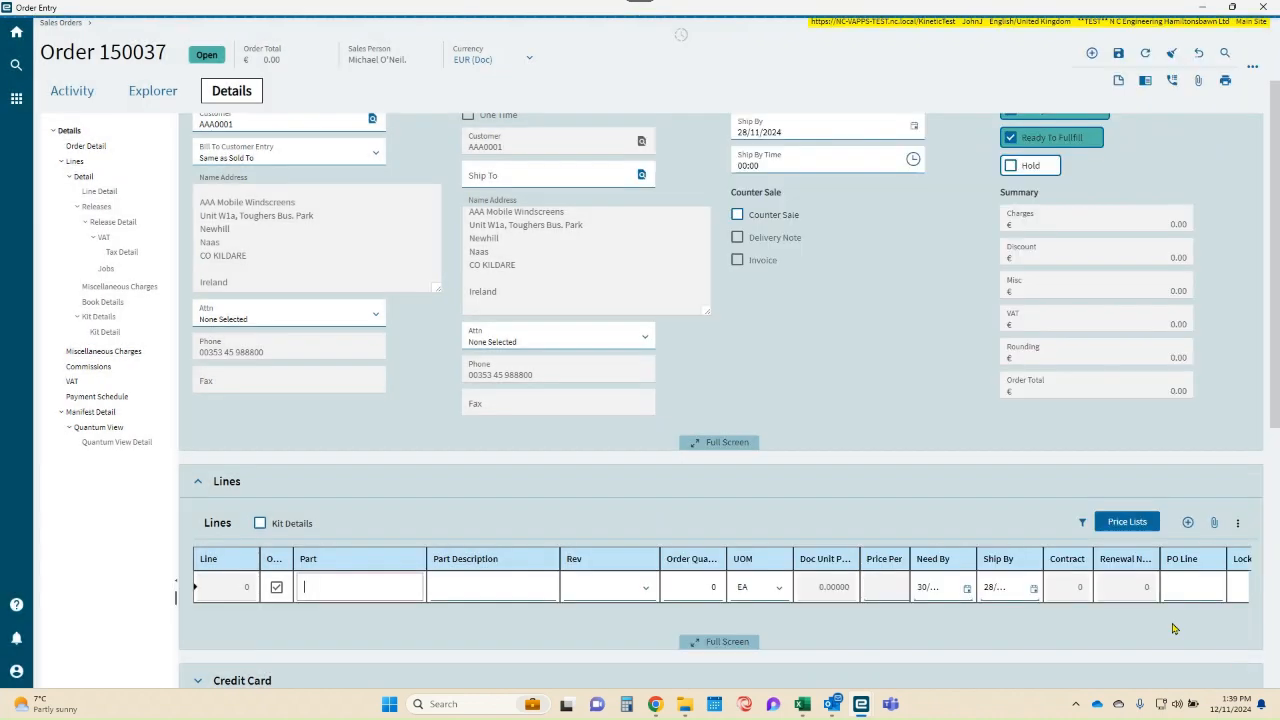
- Set the SG19-006C line's order quantity to 2 and save the order
left_click(676, 591)
key("Tab")
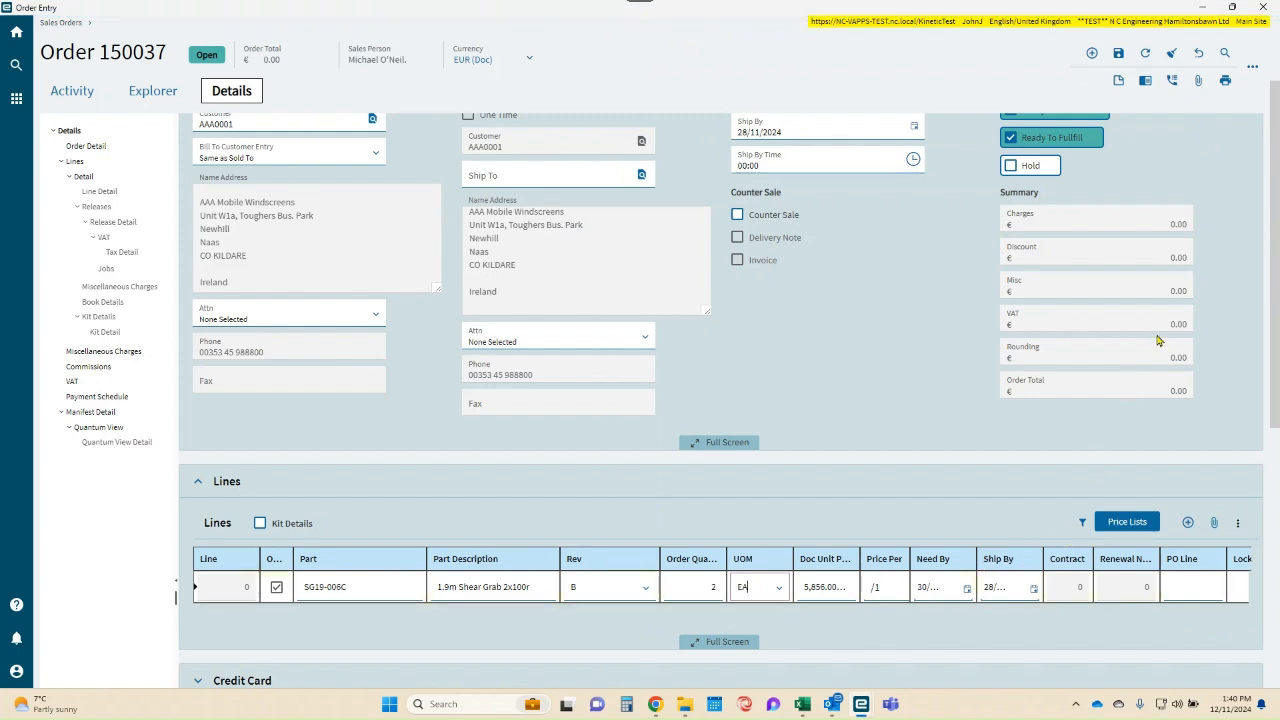
left_click(1119, 53)
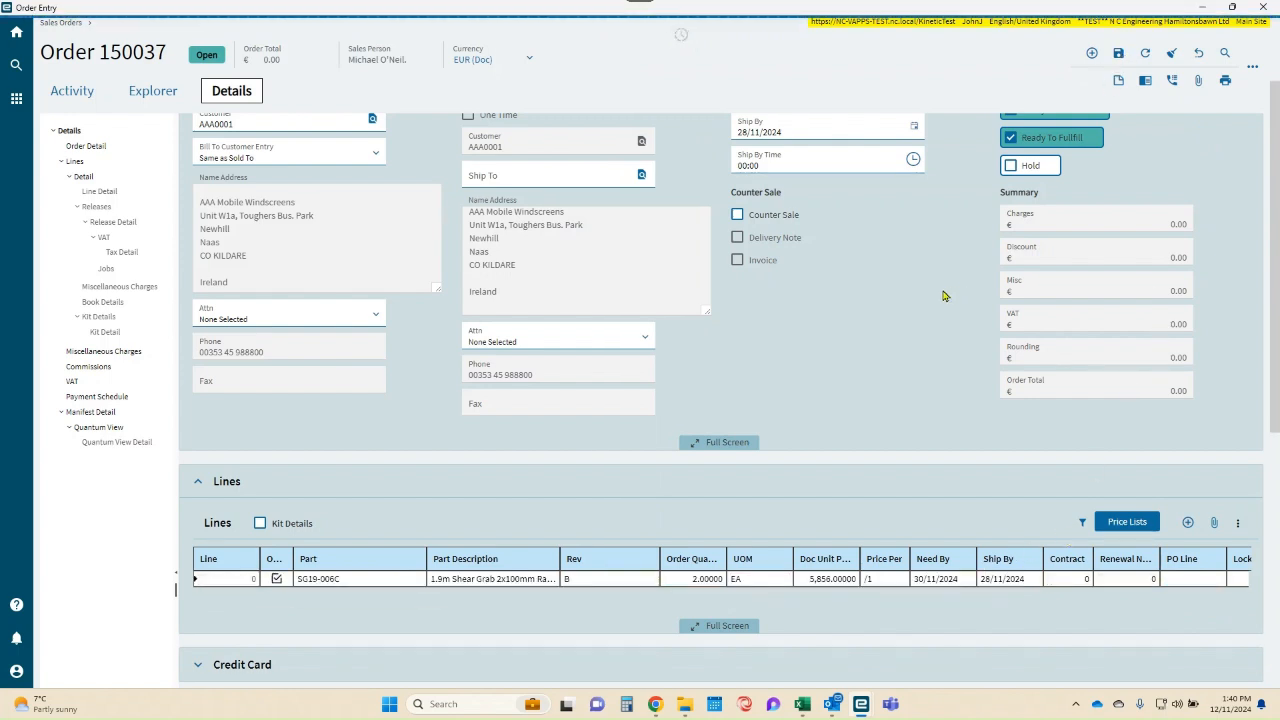
- Review the saved part line together with the order's dates, status options and summary amounts
scroll(700, 418, "down", 3)
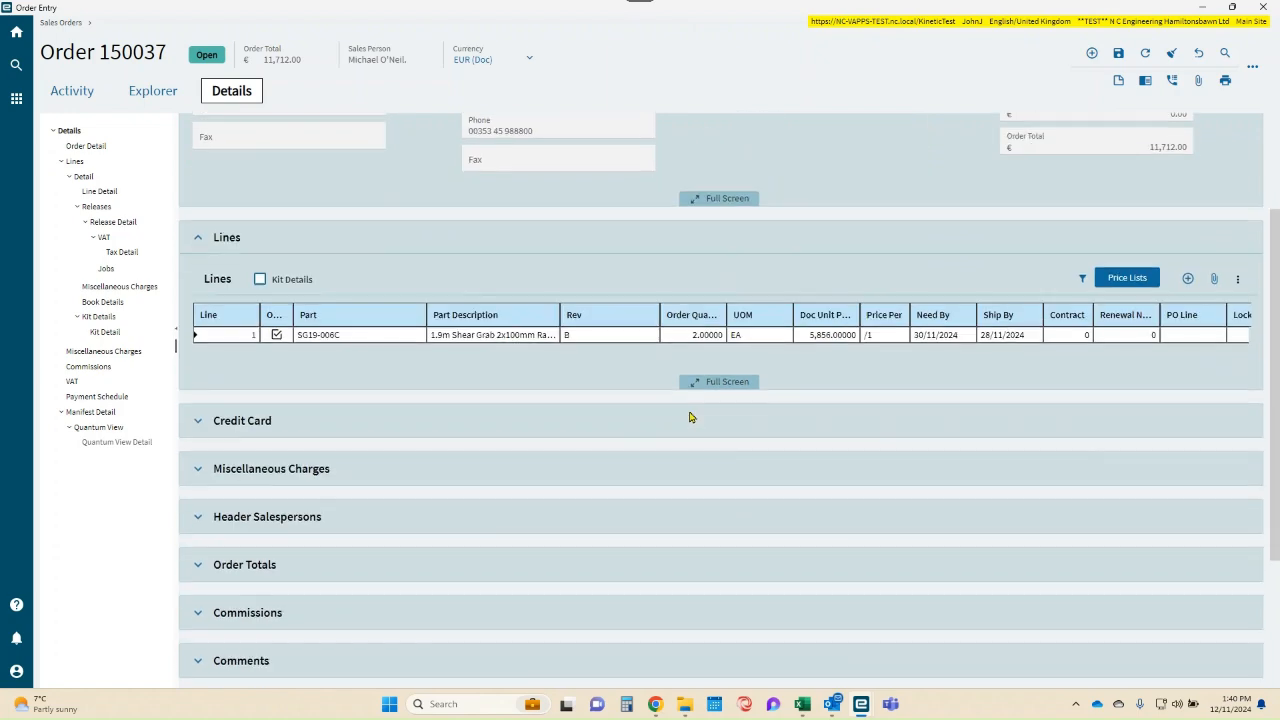
scroll(689, 415, "up", 4)
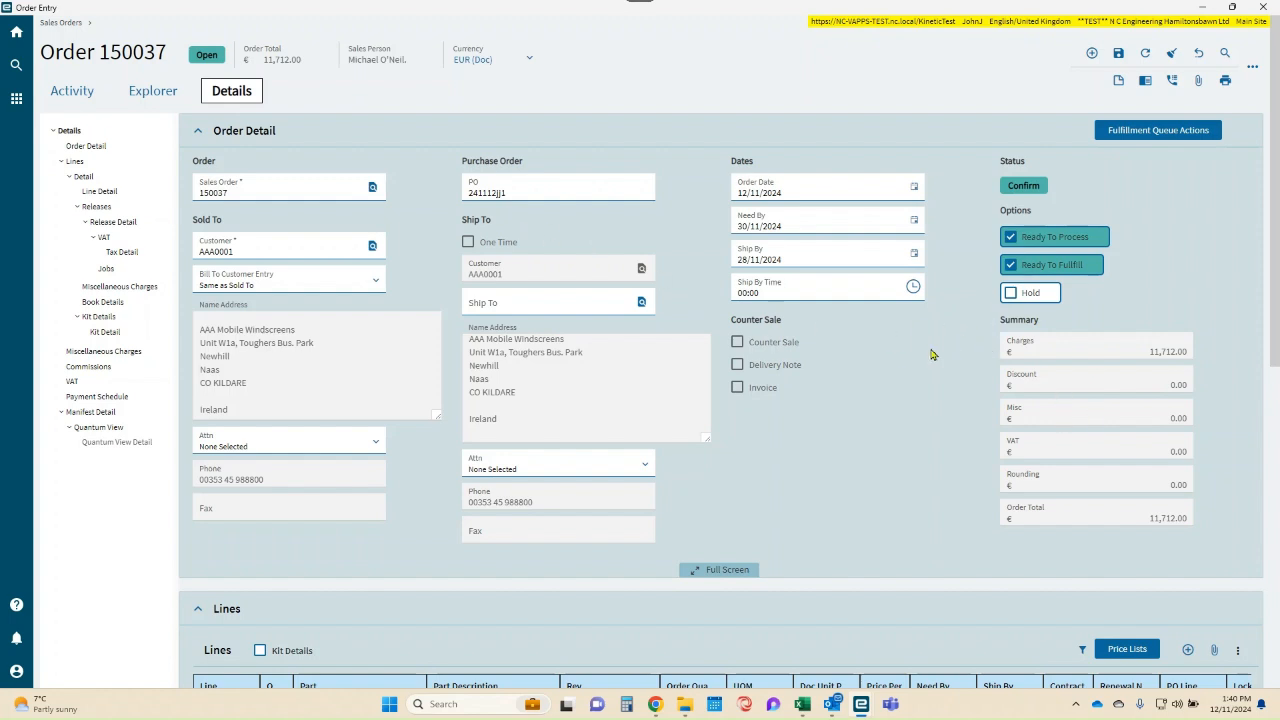
scroll(840, 417, "down", 3)
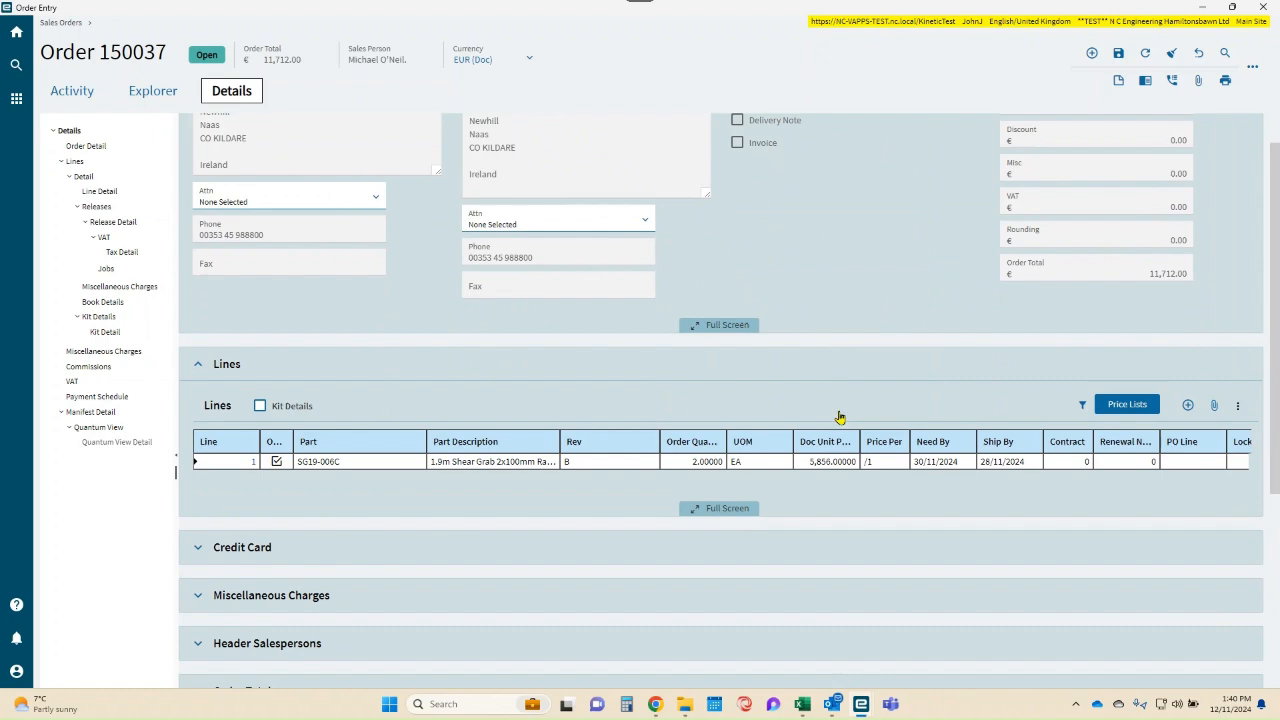
scroll(840, 417, "up", 3)
scroll(840, 417, "down", 3)
scroll(843, 417, "up", 3)
- Try putting the order on hold, clear the hold again and save the order
left_click(1010, 293)
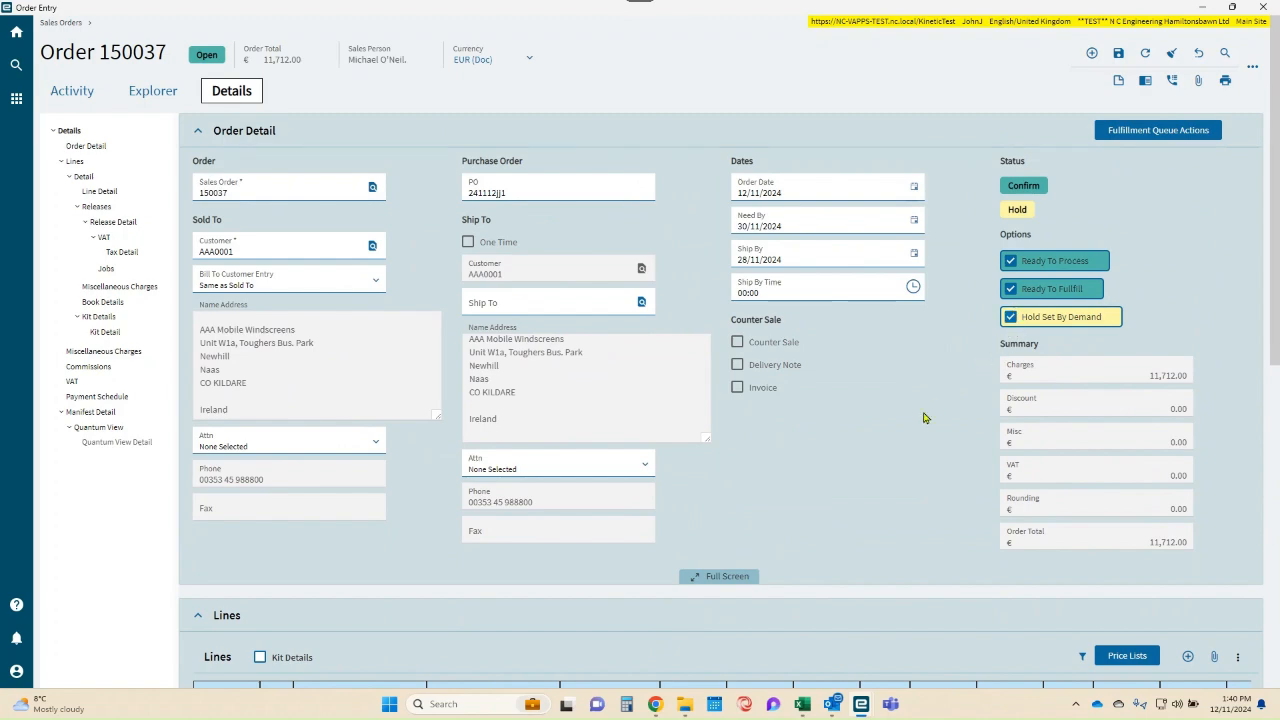
scroll(925, 418, "down", 3)
scroll(969, 391, "up", 3)
left_click(1009, 320)
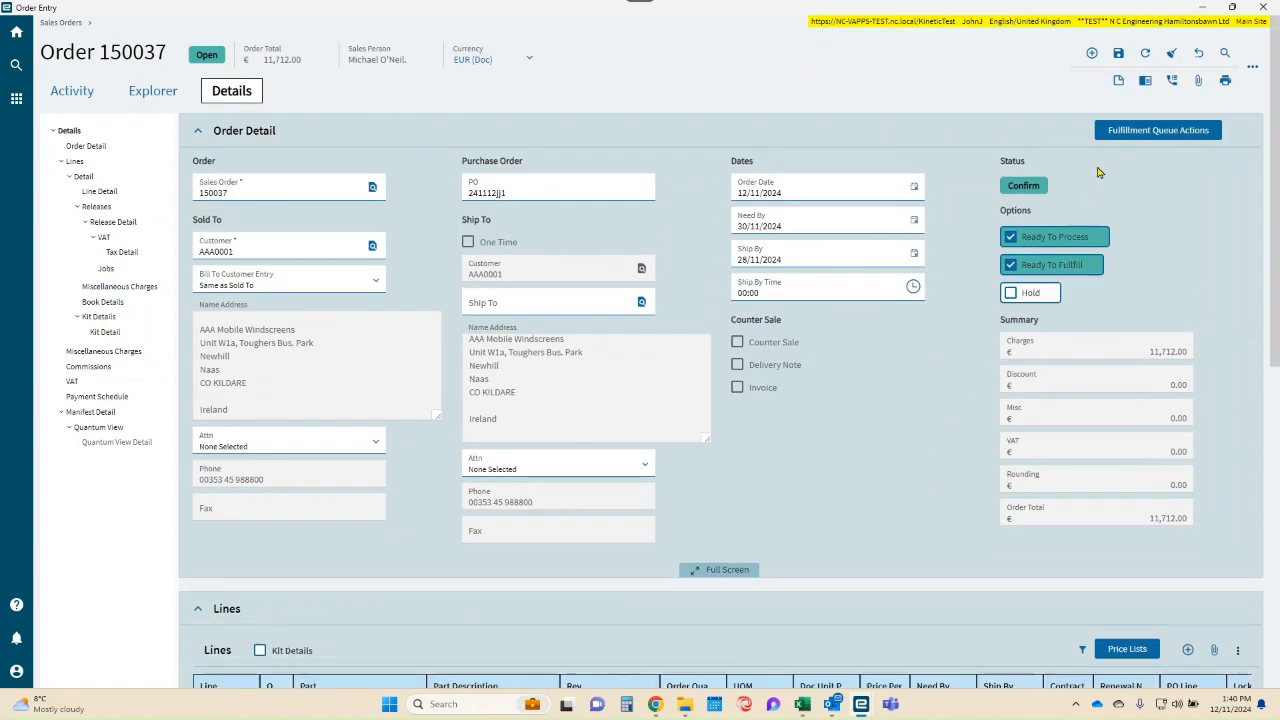
left_click(1118, 55)
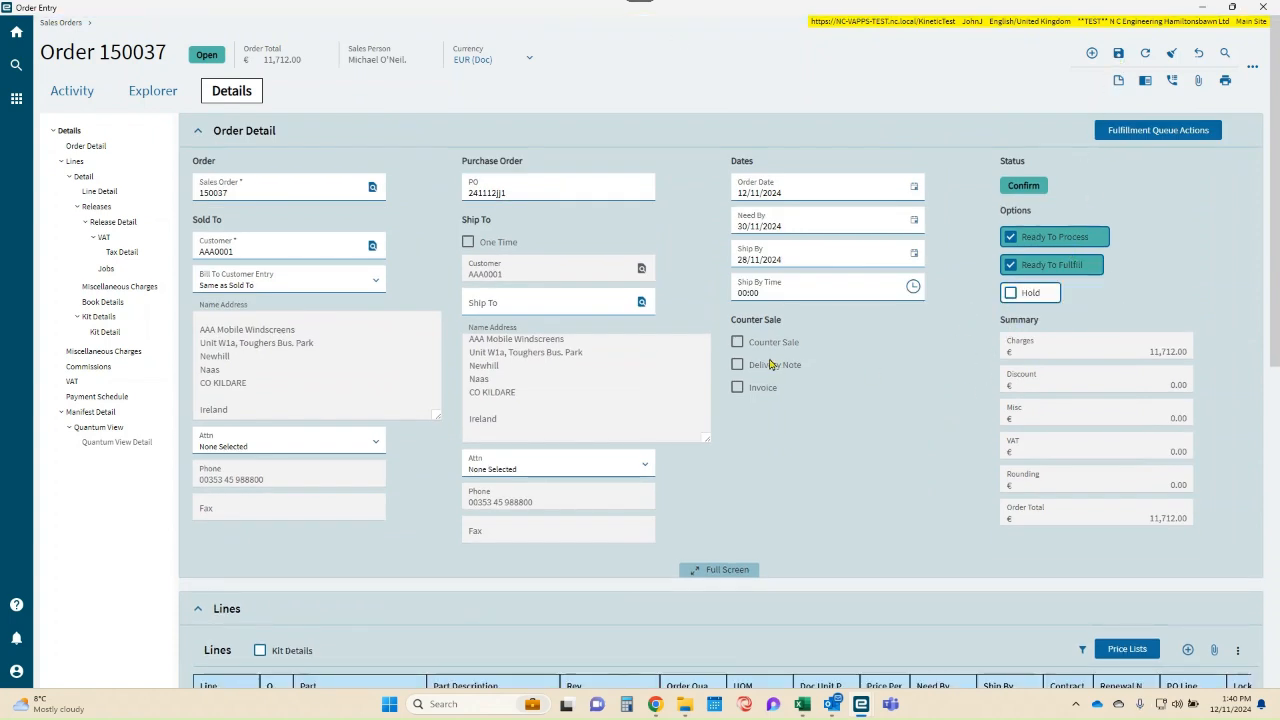